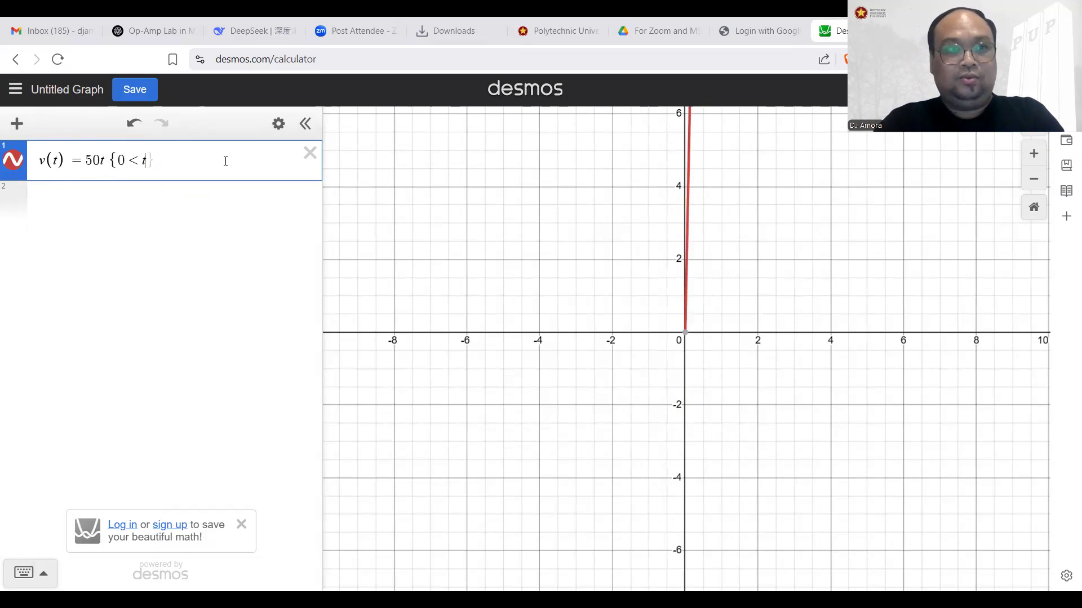
Step: Complete the domain restriction of v(t) = 50t in the first expression as {0 < t < 1}
{"action": "type", "text": "< 1"}
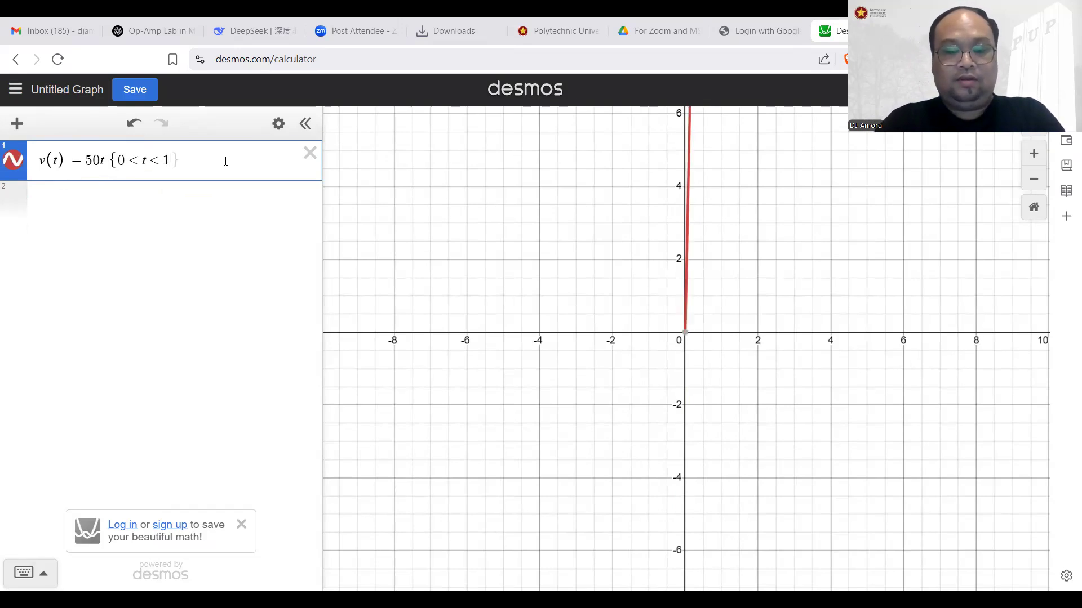
{"action": "key", "text": "Right"}
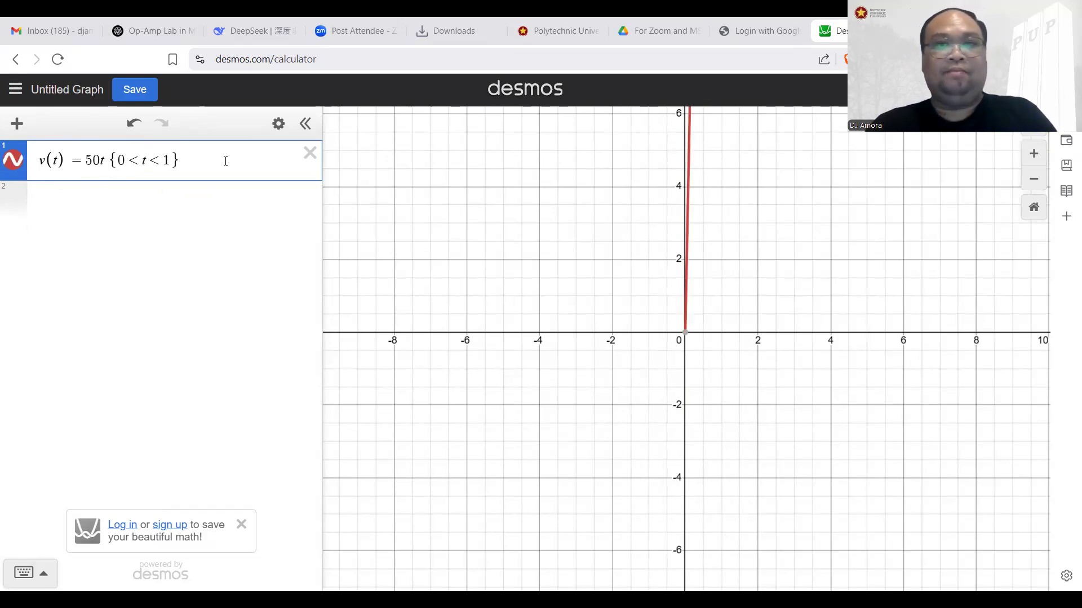
{"action": "left_click", "coordinate": [522, 249]}
{"action": "left_click_drag", "start_coordinate": [86, 160], "coordinate": [100, 160]}
Step: Set the graph's y-axis range from -60 to 60
{"action": "left_click_drag", "start_coordinate": [680, 179], "coordinate": [654, 241]}
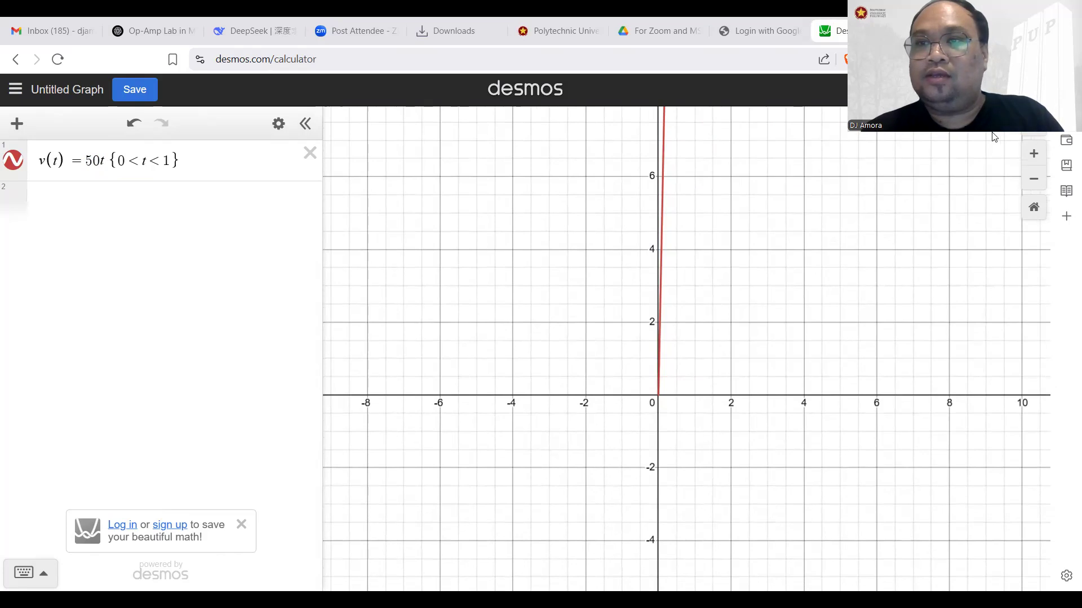
{"action": "left_click", "coordinate": [1035, 133]}
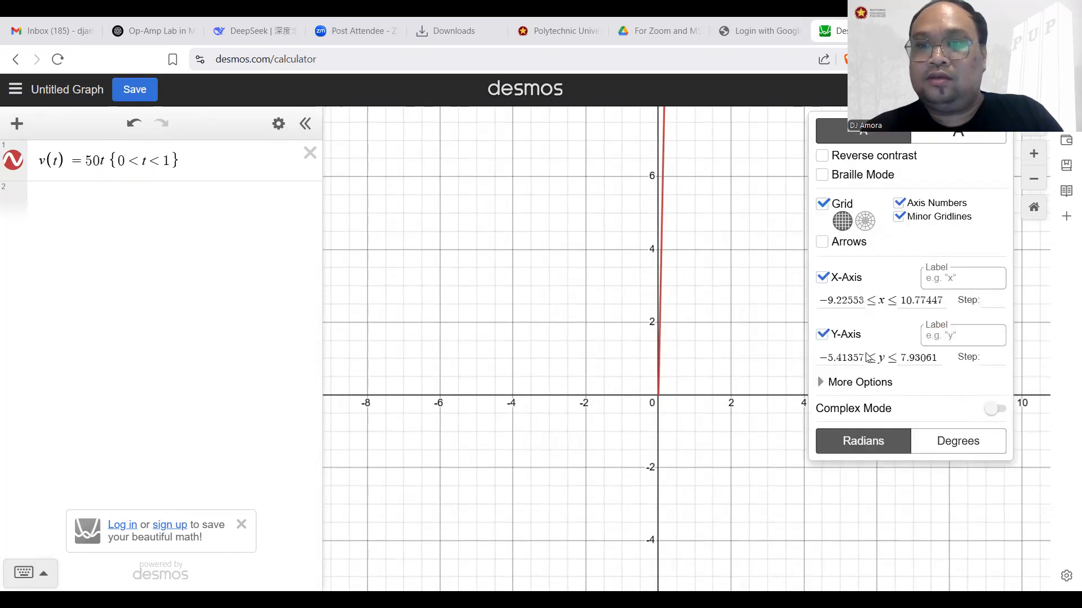
{"action": "left_click_drag", "start_coordinate": [899, 359], "coordinate": [939, 362]}
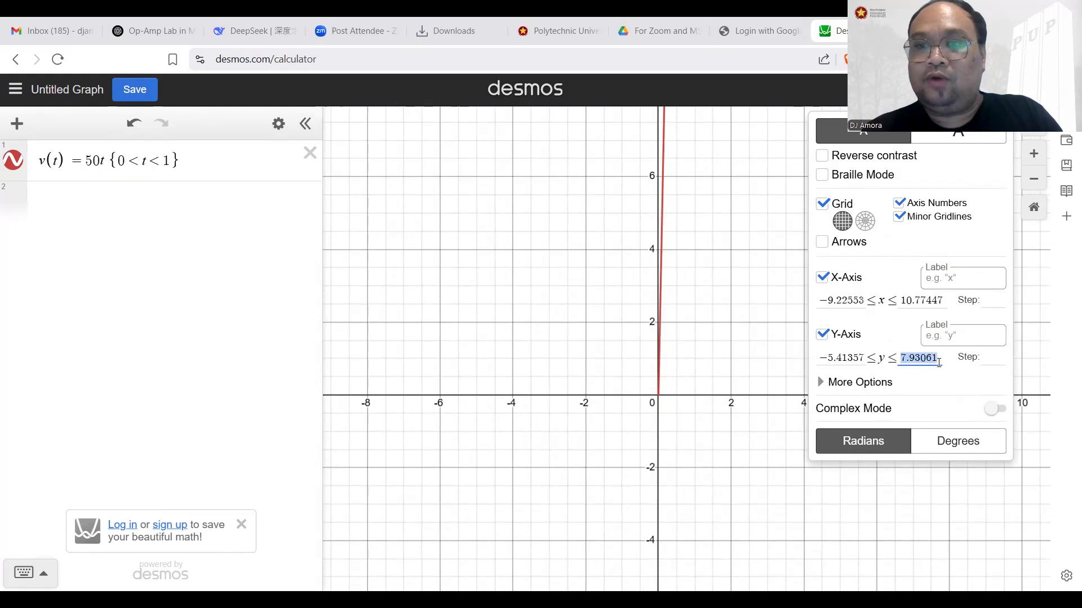
{"action": "type", "text": "60"}
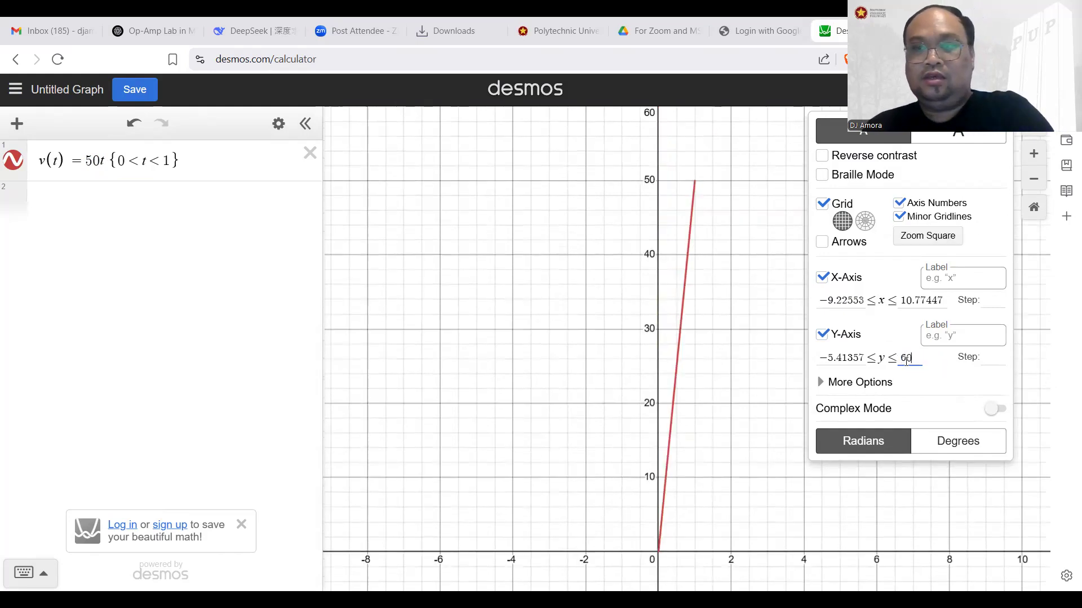
{"action": "left_click_drag", "start_coordinate": [864, 359], "coordinate": [827, 358]}
{"action": "type", "text": "60"}
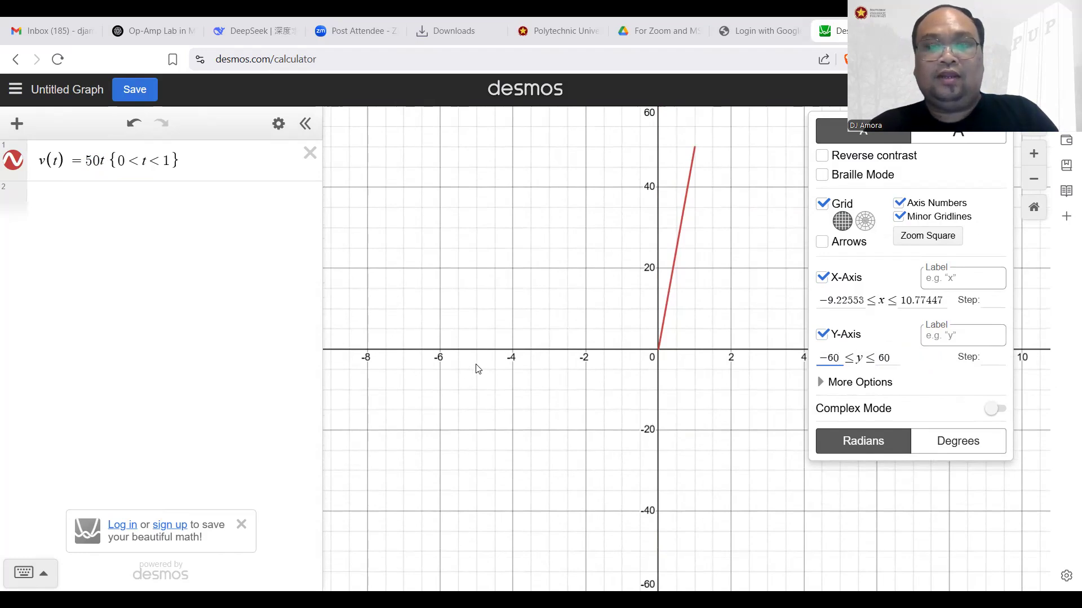
Step: Set the graph's x-axis range from -5 to 5 and close the graph settings
{"action": "left_click_drag", "start_coordinate": [898, 300], "coordinate": [946, 302]}
{"action": "type", "text": "5"}
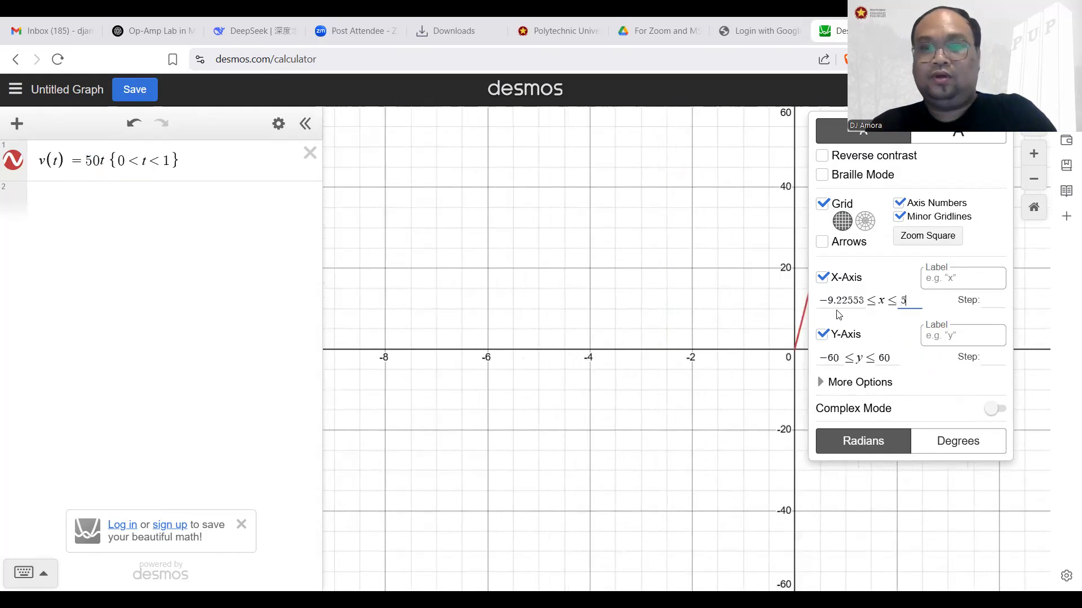
{"action": "left_click_drag", "start_coordinate": [866, 301], "coordinate": [830, 300]}
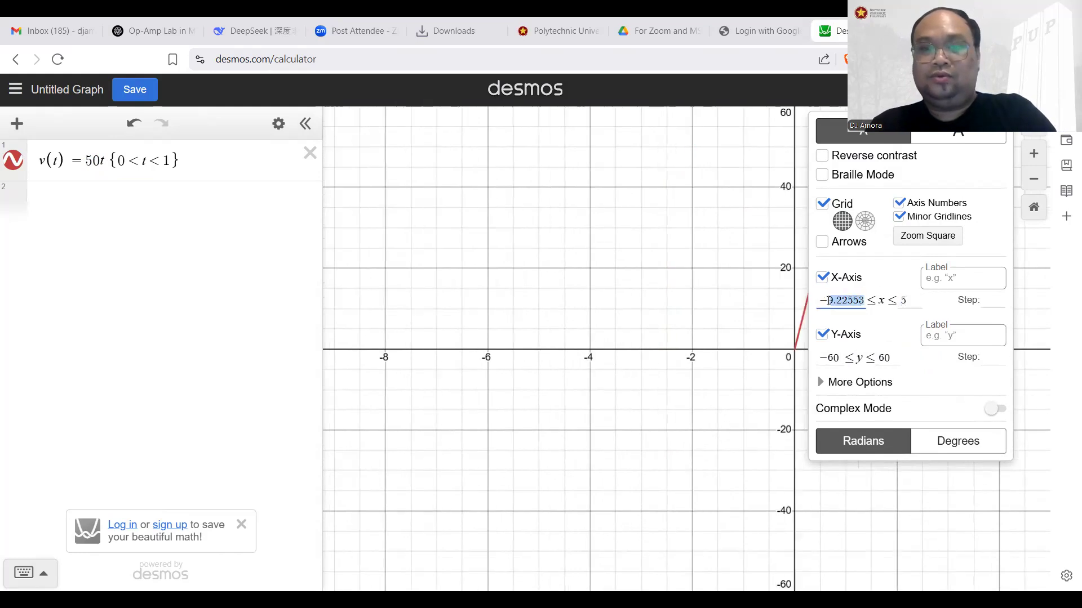
{"action": "type", "text": "5"}
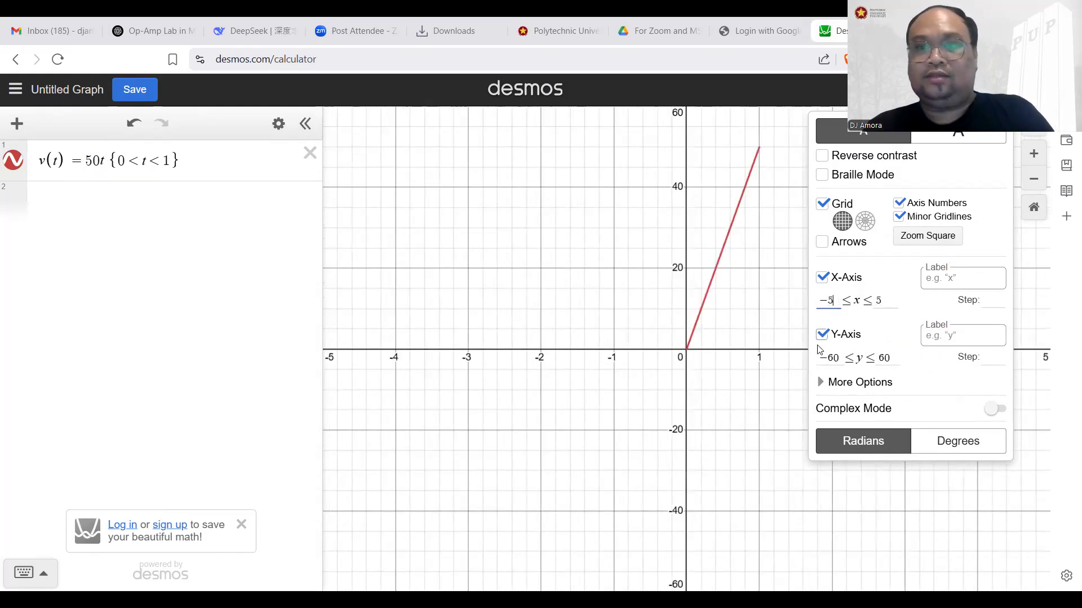
{"action": "left_click", "coordinate": [763, 264]}
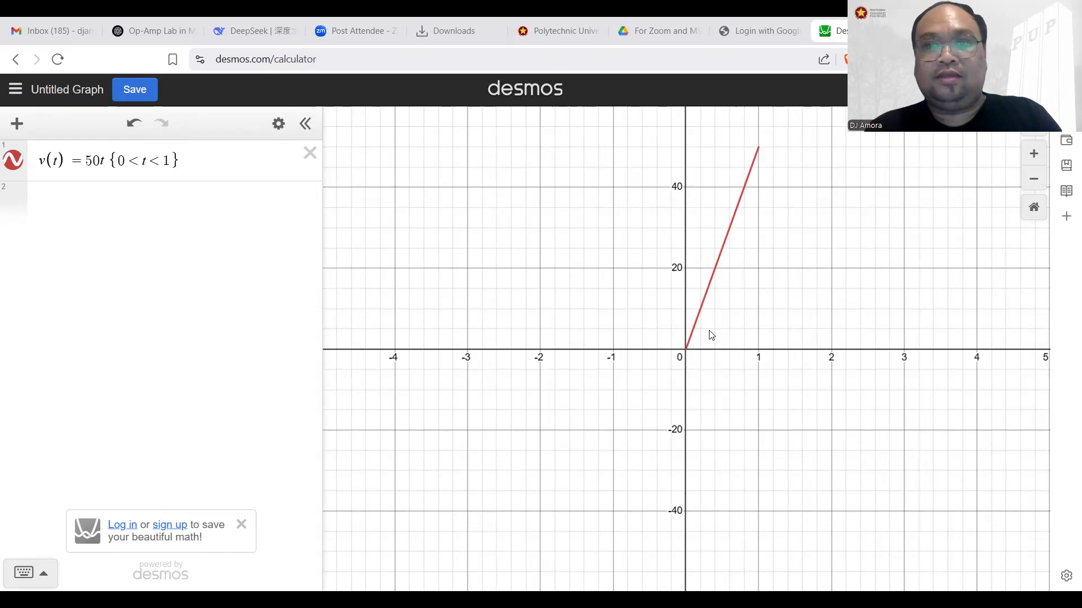
Step: Add a second expression, v(t) = 100 - 50t, restricted to {1 < t < 3}
{"action": "left_click", "coordinate": [216, 204]}
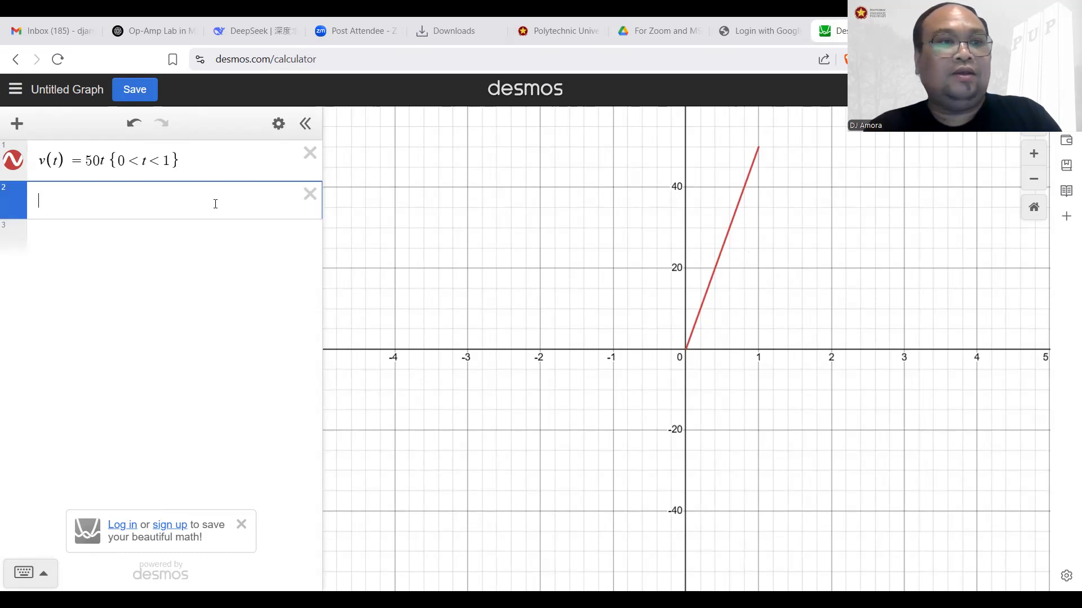
{"action": "type", "text": "v("}
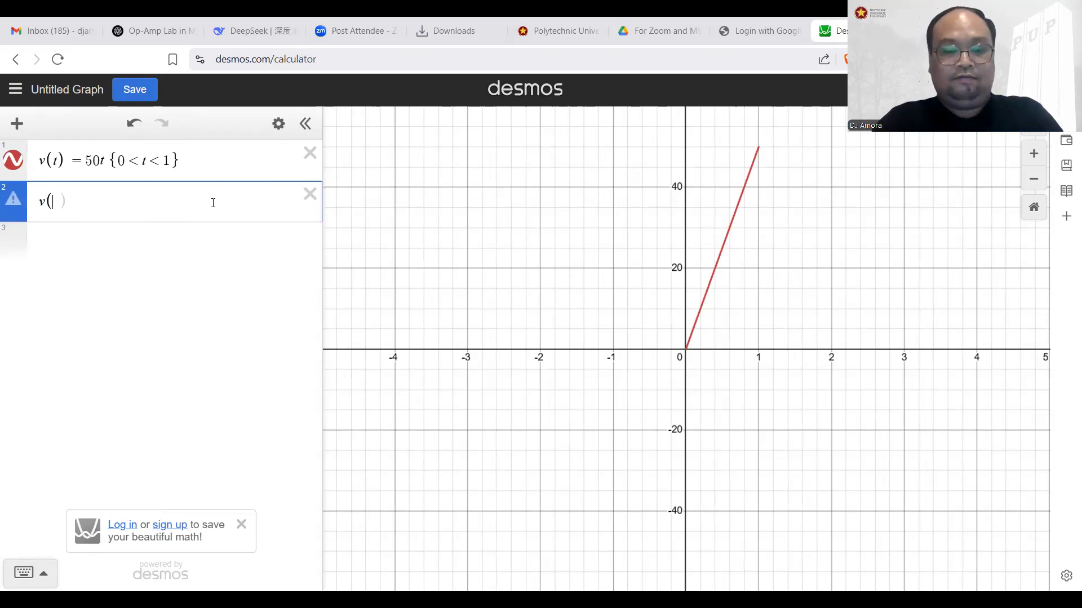
{"action": "type", "text": "t) ="}
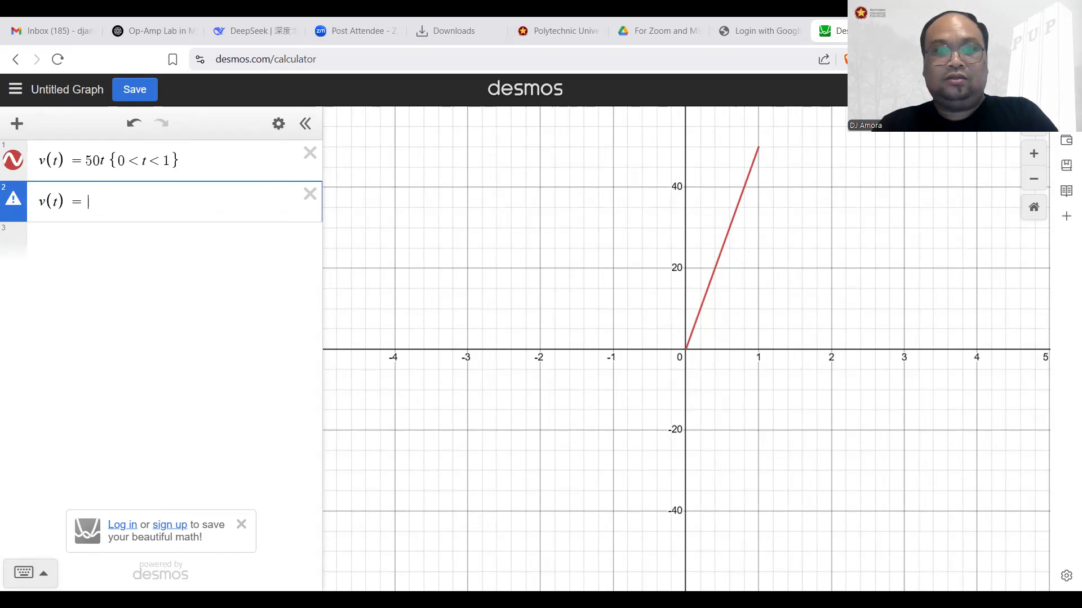
{"action": "type", "text": "100-50"}
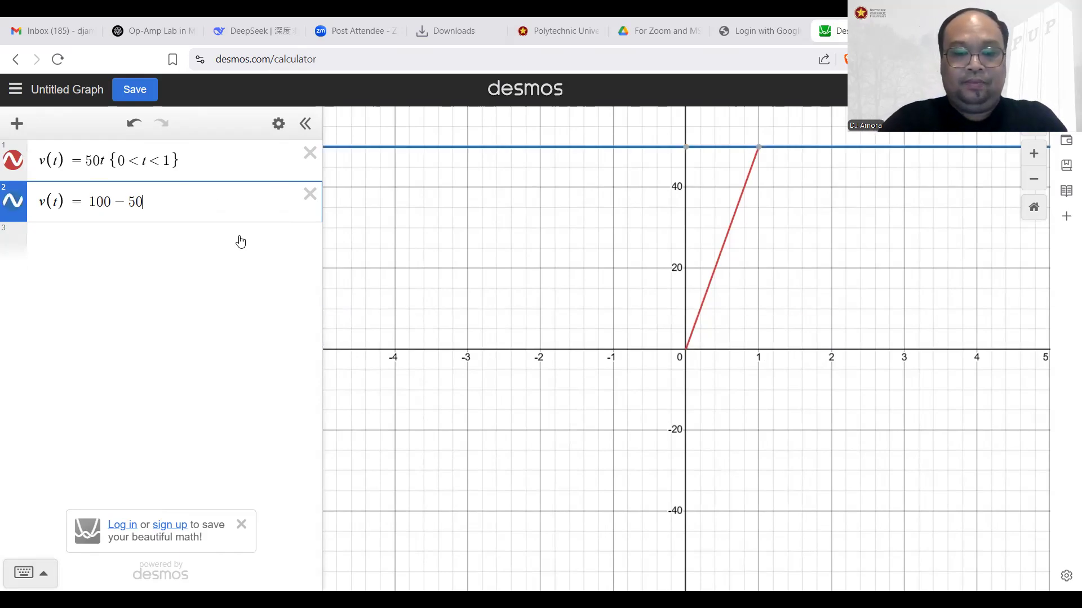
{"action": "type", "text": "t"}
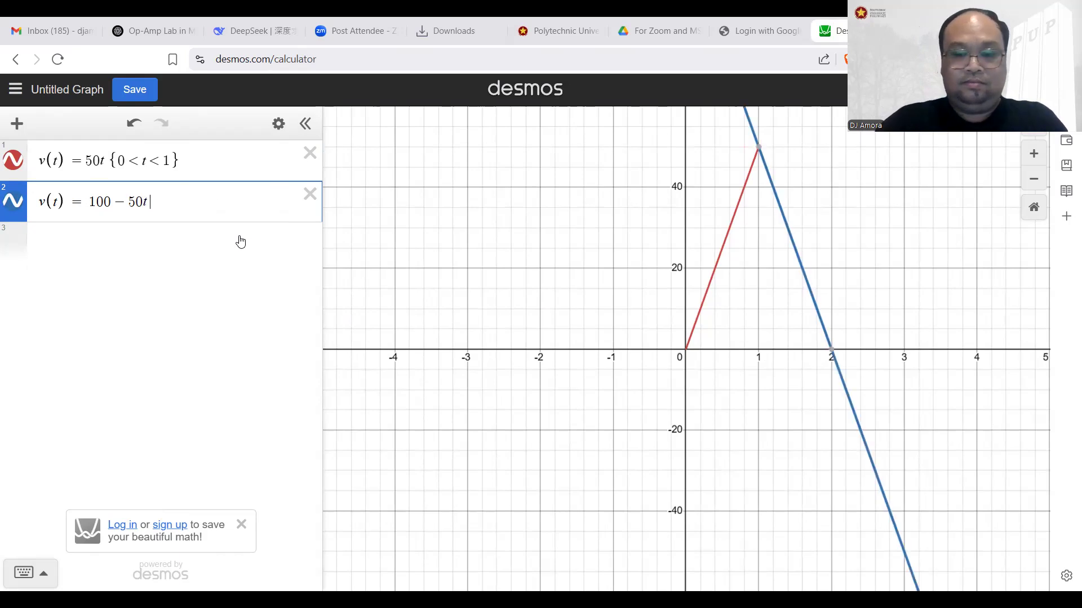
{"action": "type", "text": "{1<t"}
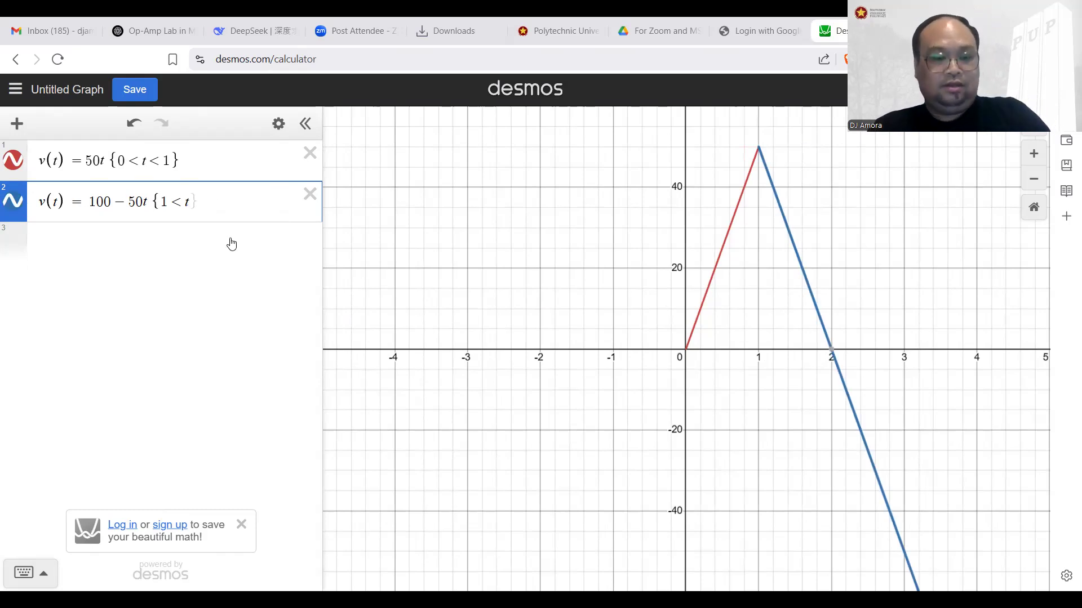
{"action": "type", "text": "<3"}
{"action": "key", "text": "Right"}
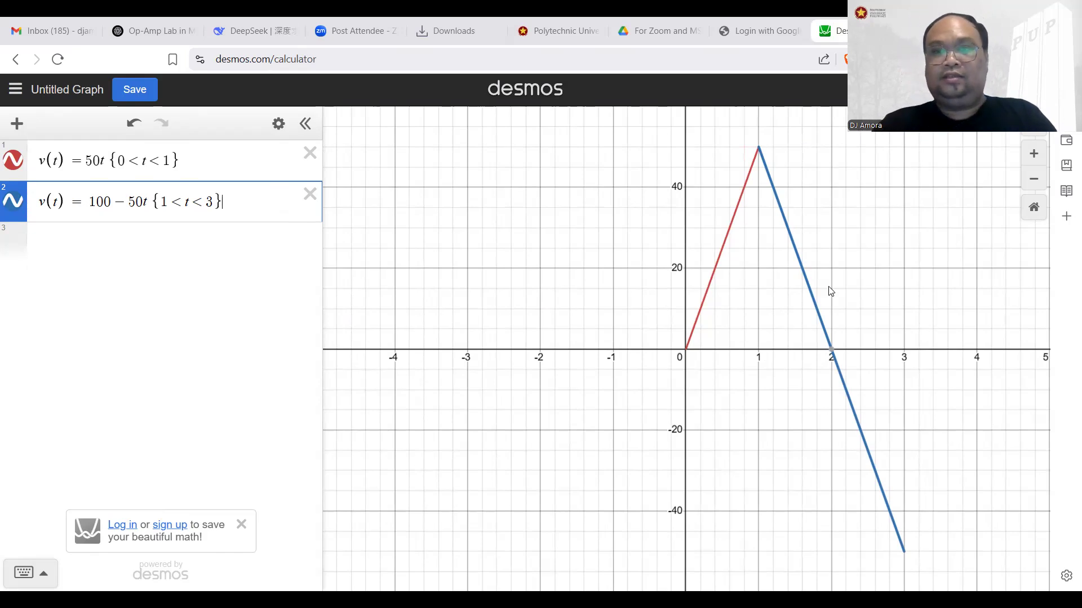
Step: Add a third expression, v(t) = -200 + 50t, restricted to {3 < t < 4}
{"action": "left_click", "coordinate": [190, 243]}
{"action": "type", "text": "v(t) ="}
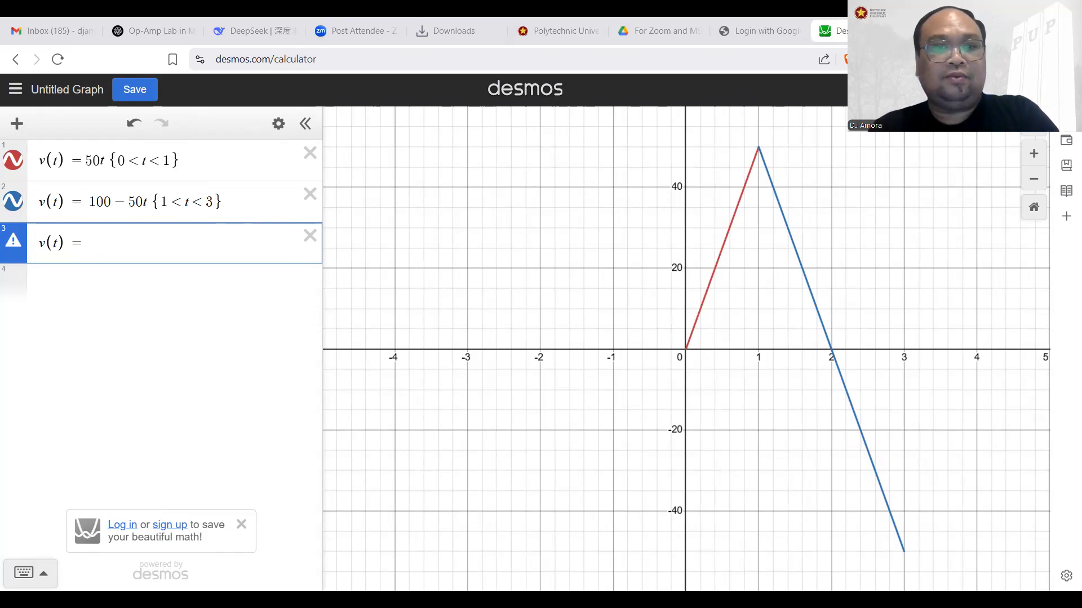
{"action": "type", "text": "-200"}
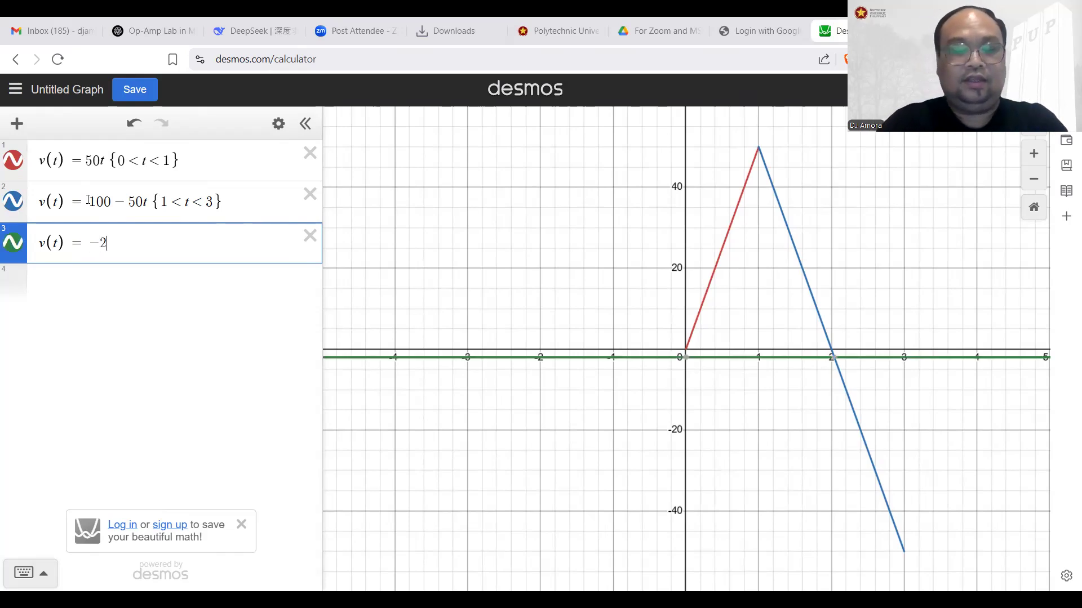
{"action": "type", "text": "+50"}
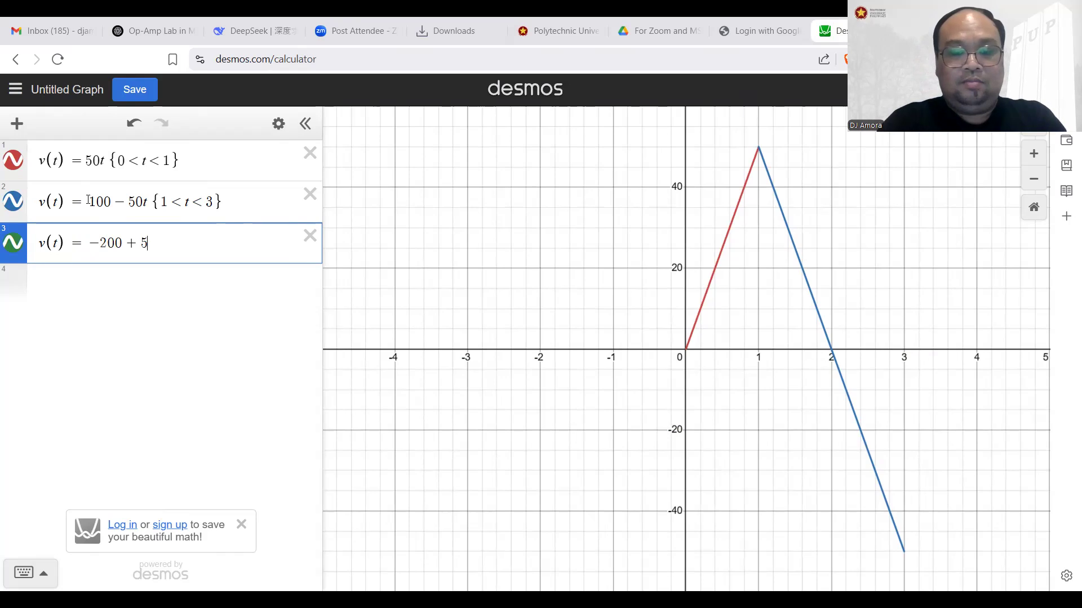
{"action": "type", "text": "T"}
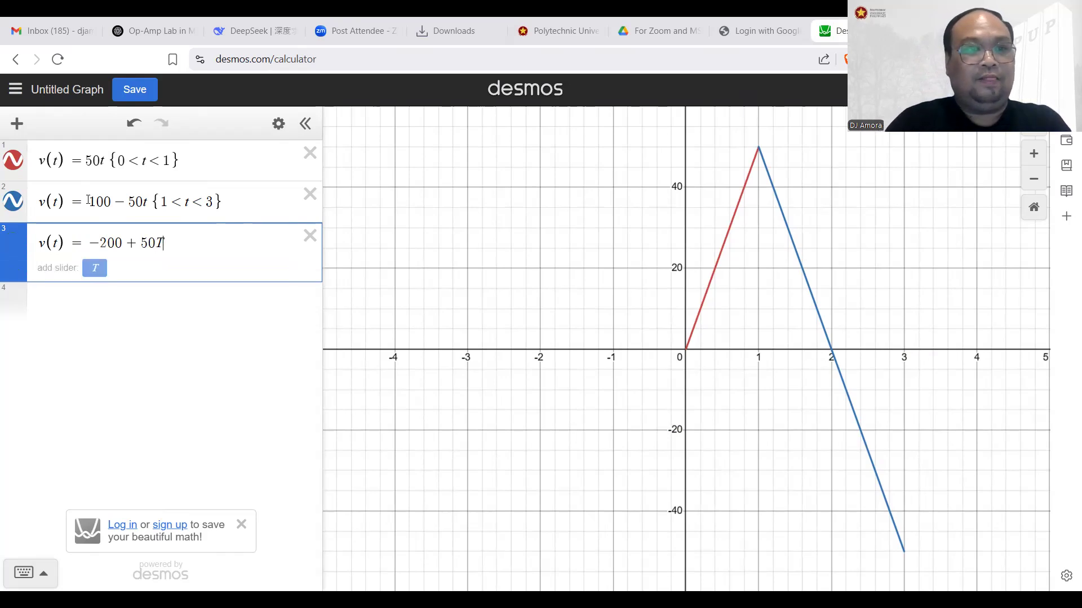
{"action": "key", "text": "BackSpace"}
{"action": "type", "text": "t "}
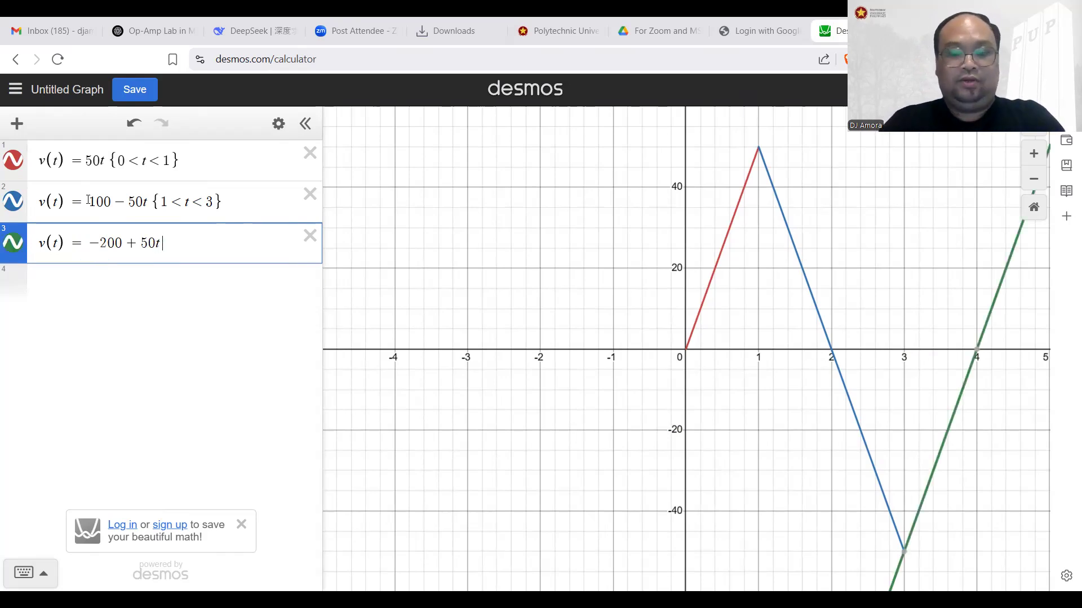
{"action": "type", "text": "{3 < t < 4"}
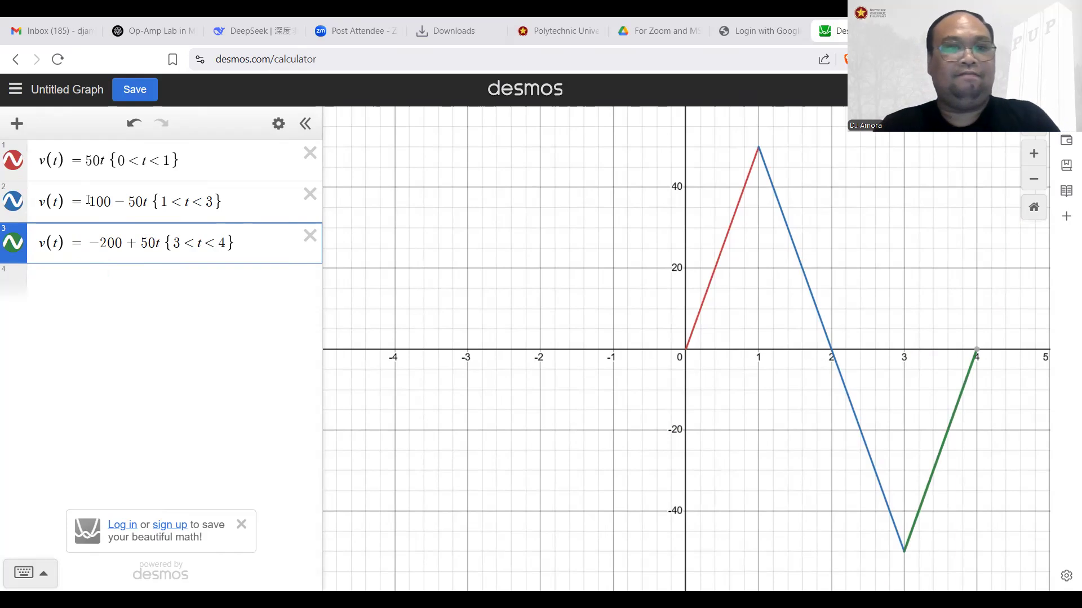
Step: Examine the complete three-segment waveform on the graph from t = 0 to t = 4
{"action": "left_click", "coordinate": [572, 256]}
{"action": "left_click_drag", "start_coordinate": [572, 256], "coordinate": [386, 251]}
{"action": "scroll", "coordinate": [800, 355], "scroll_direction": "up", "scroll_amount": 2}
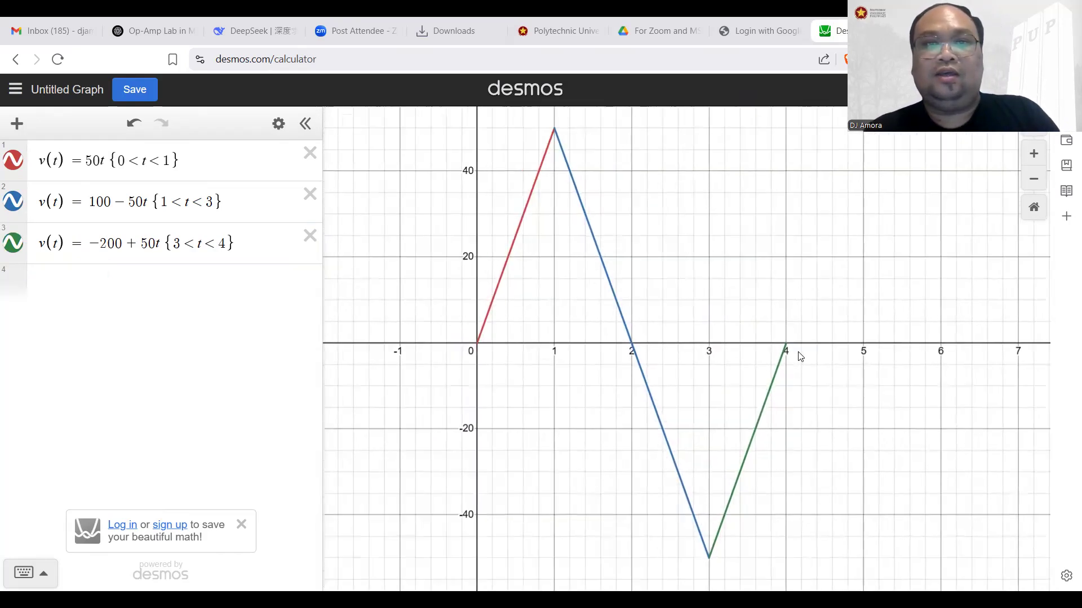
{"action": "scroll", "coordinate": [798, 353], "scroll_direction": "down", "scroll_amount": 1}
{"action": "left_click_drag", "start_coordinate": [847, 278], "coordinate": [816, 263]}
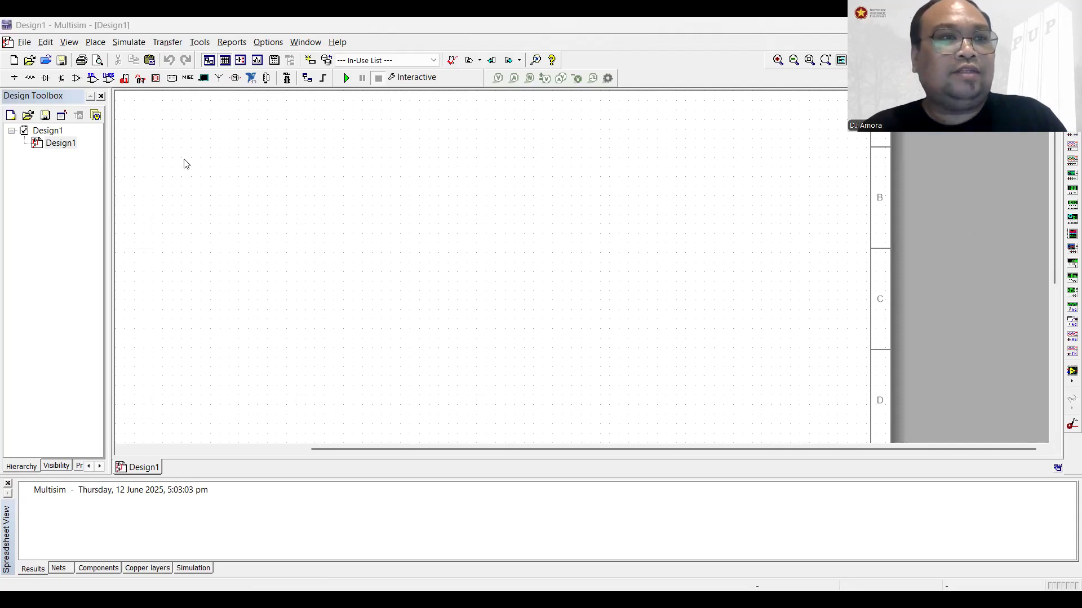
Step: Switch to Multisim and place a PIECEWISE_LINEAR_VOLTAGE source from the signal voltage sources on the empty schematic
{"action": "left_click", "coordinate": [15, 79]}
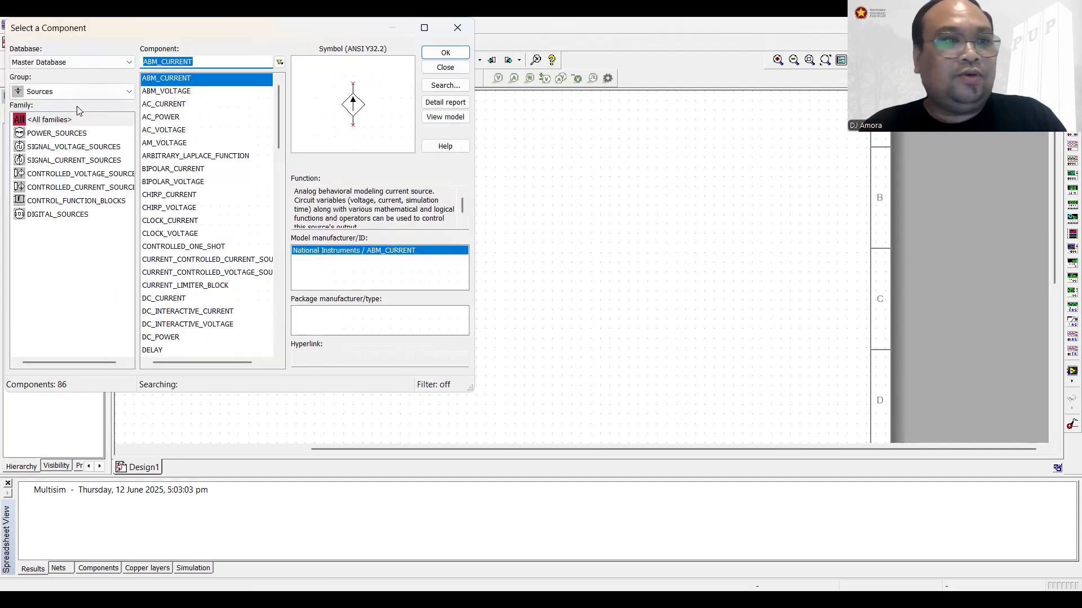
{"action": "left_click", "coordinate": [63, 138]}
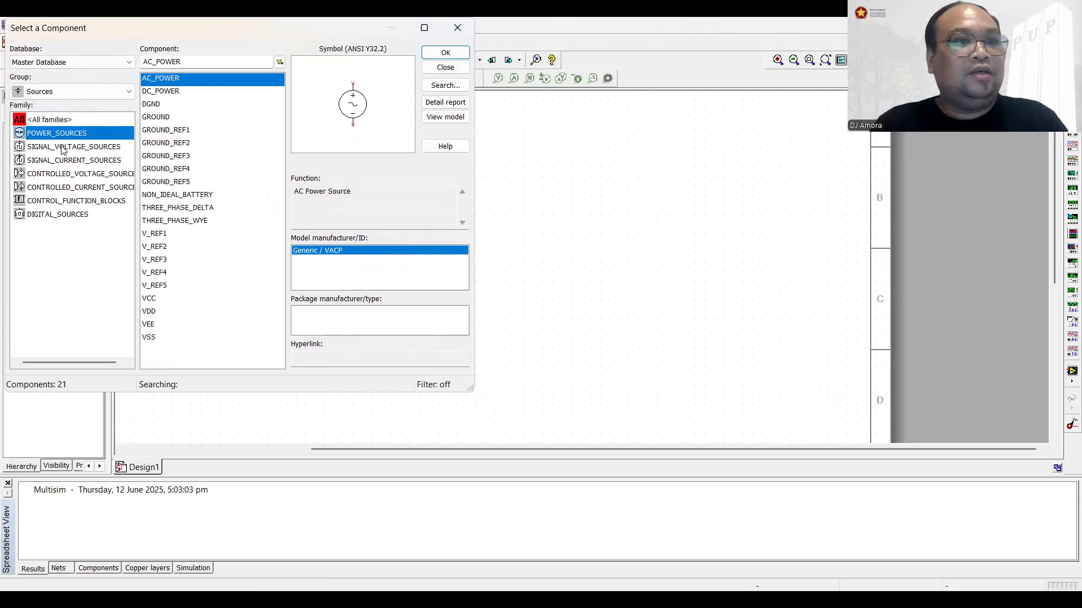
{"action": "left_click", "coordinate": [62, 146]}
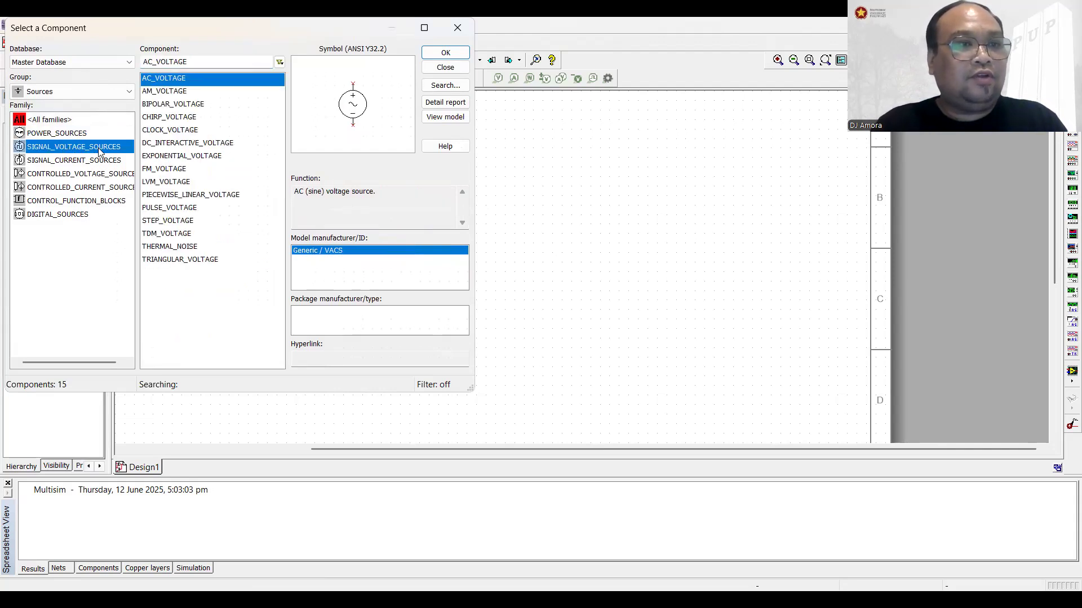
{"action": "left_click", "coordinate": [196, 197]}
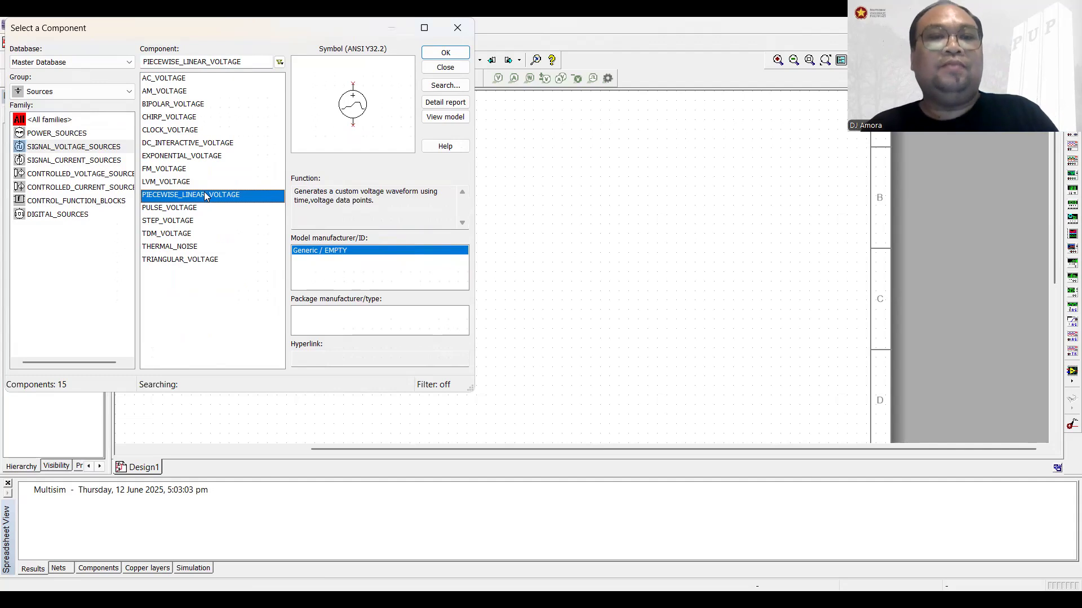
{"action": "left_click", "coordinate": [457, 55]}
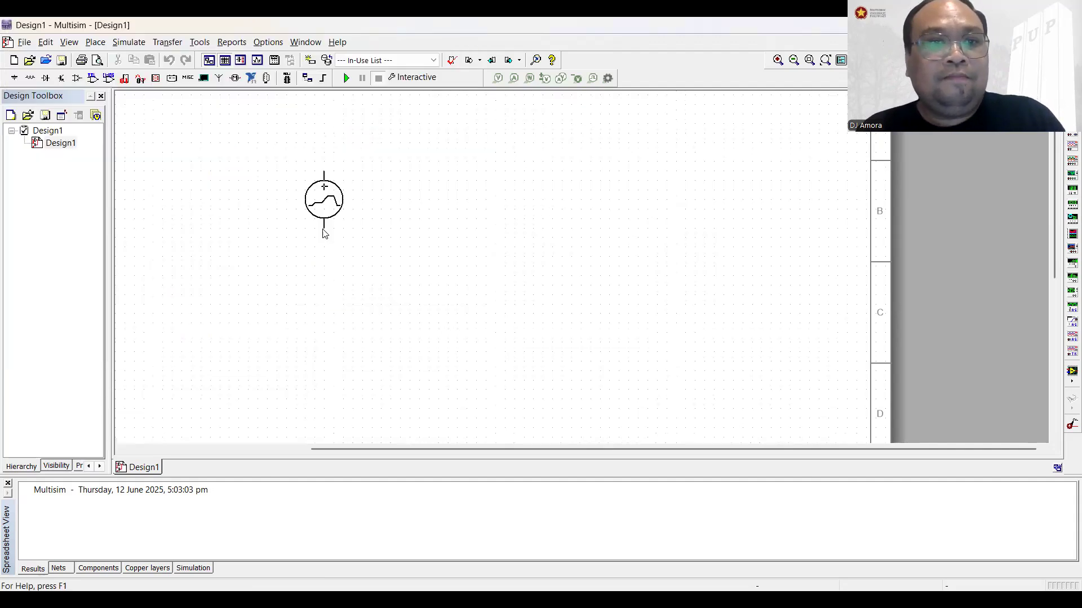
{"action": "left_click", "coordinate": [318, 238]}
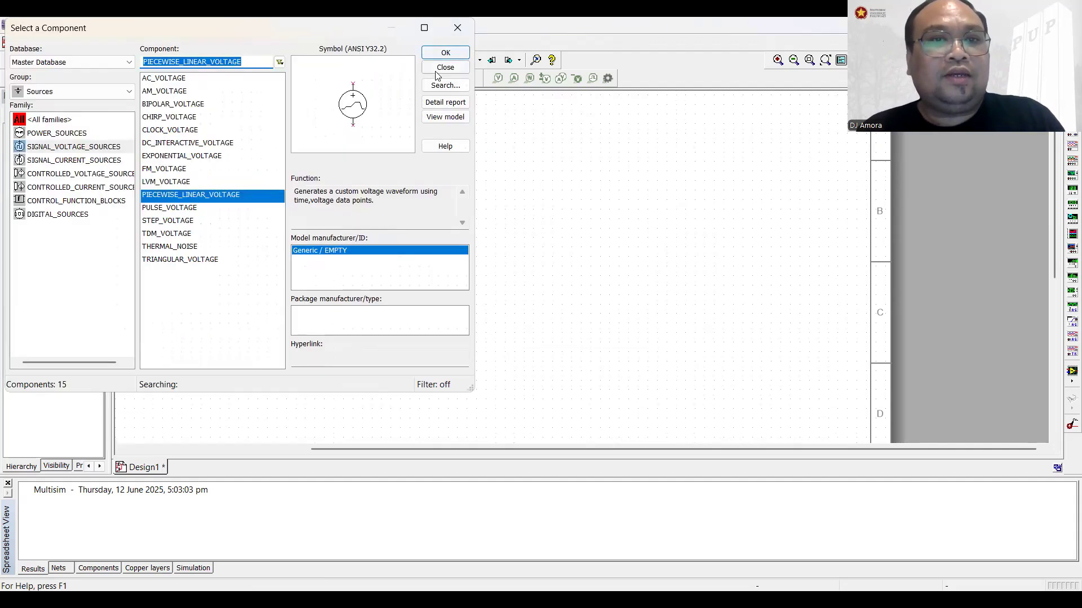
Step: Place a GROUND from the power sources below V1 and wire it to the source's negative terminal
{"action": "left_click", "coordinate": [84, 133]}
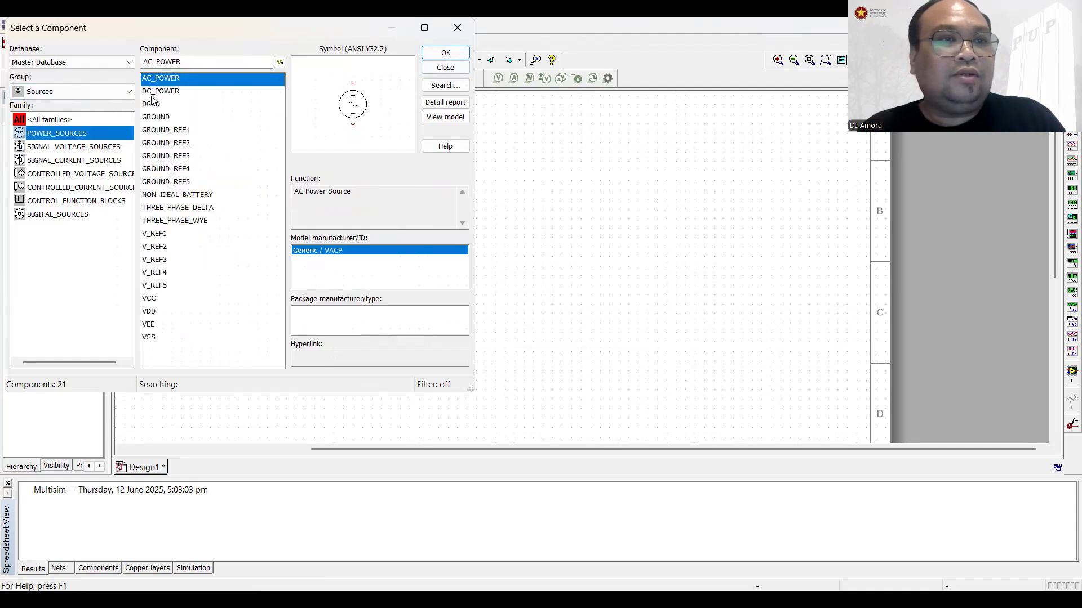
{"action": "left_click", "coordinate": [156, 92]}
{"action": "left_click", "coordinate": [156, 119]}
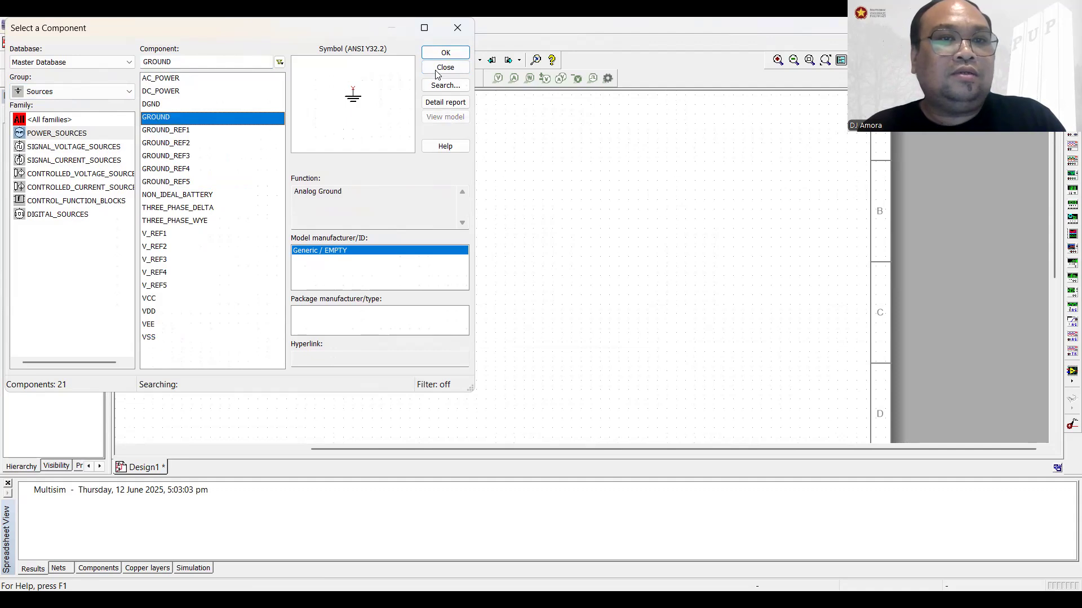
{"action": "left_click", "coordinate": [441, 53]}
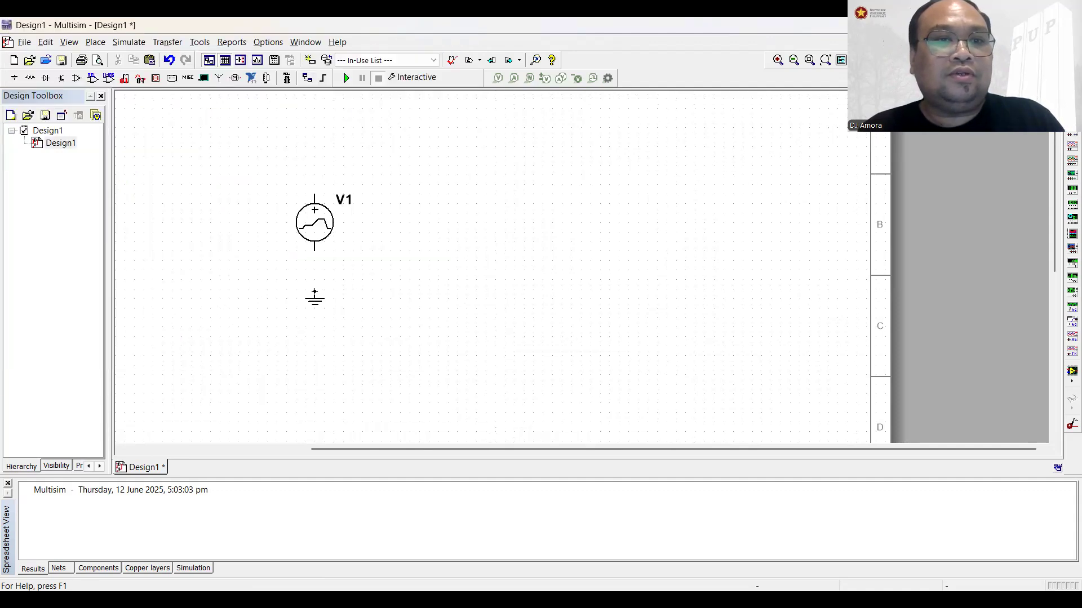
{"action": "left_click", "coordinate": [317, 294]}
{"action": "left_click", "coordinate": [431, 71]}
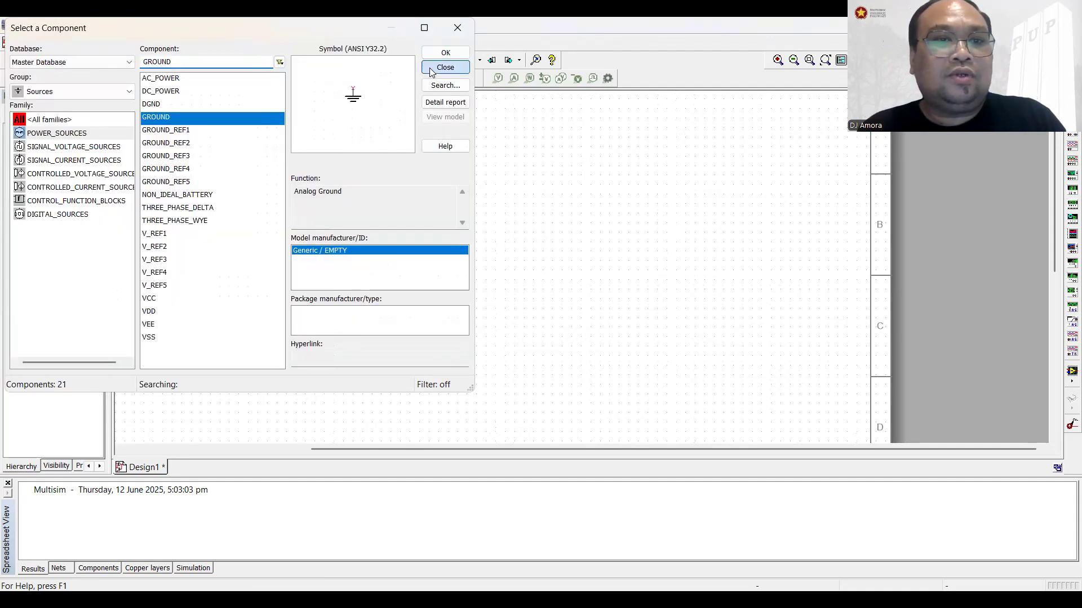
{"action": "left_click", "coordinate": [315, 251]}
{"action": "left_click", "coordinate": [314, 289]}
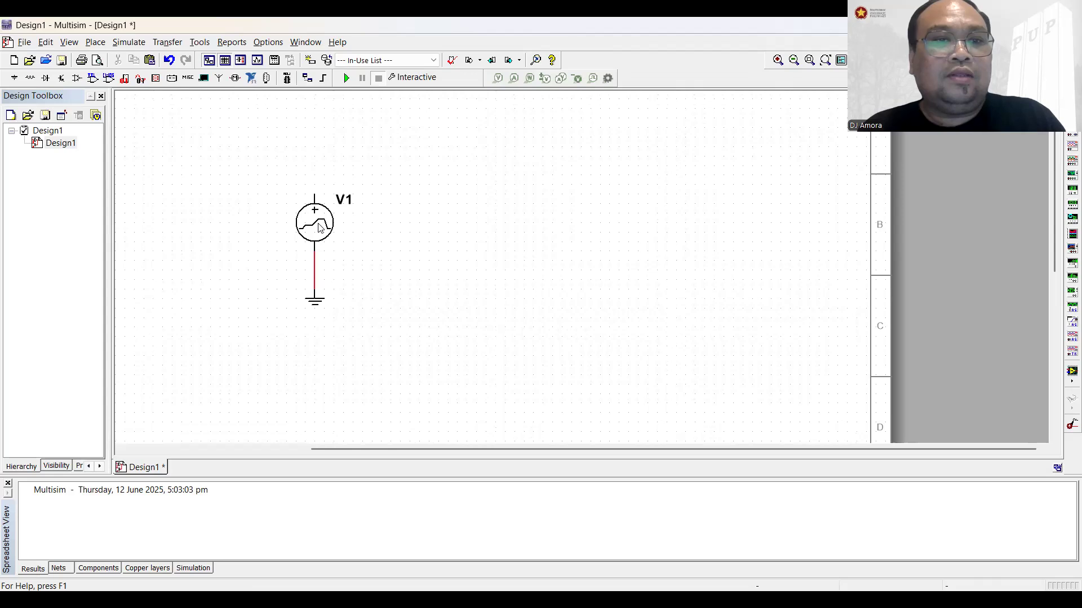
Step: Set V1 to use data points entered in a table, with 0 V at time 0 and 50 V at time 1
{"action": "left_click", "coordinate": [318, 227]}
{"action": "double_click", "coordinate": [318, 226]}
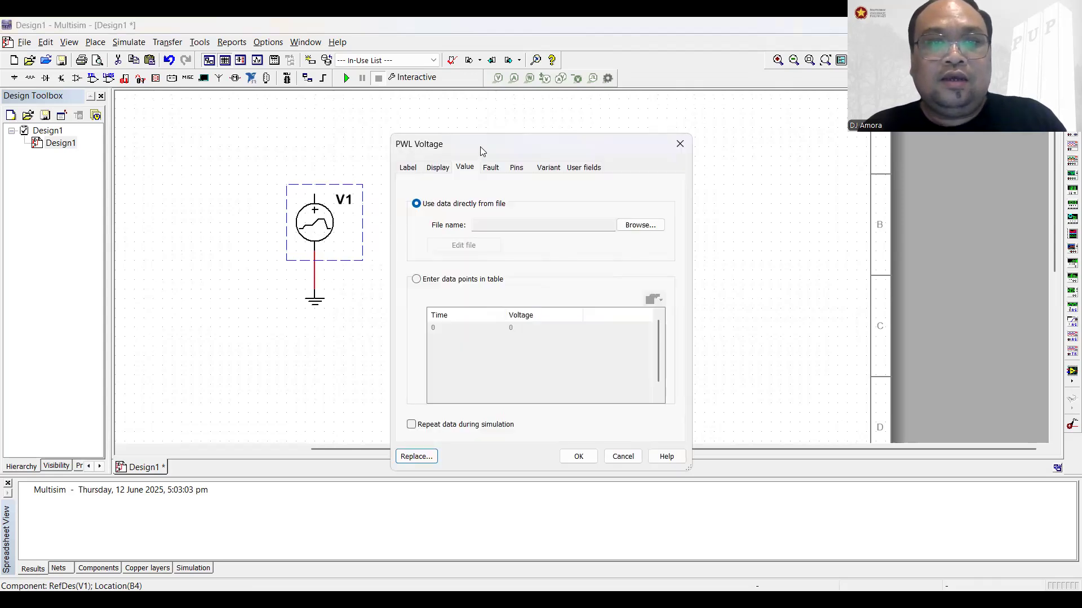
{"action": "left_click_drag", "start_coordinate": [480, 147], "coordinate": [519, 119]}
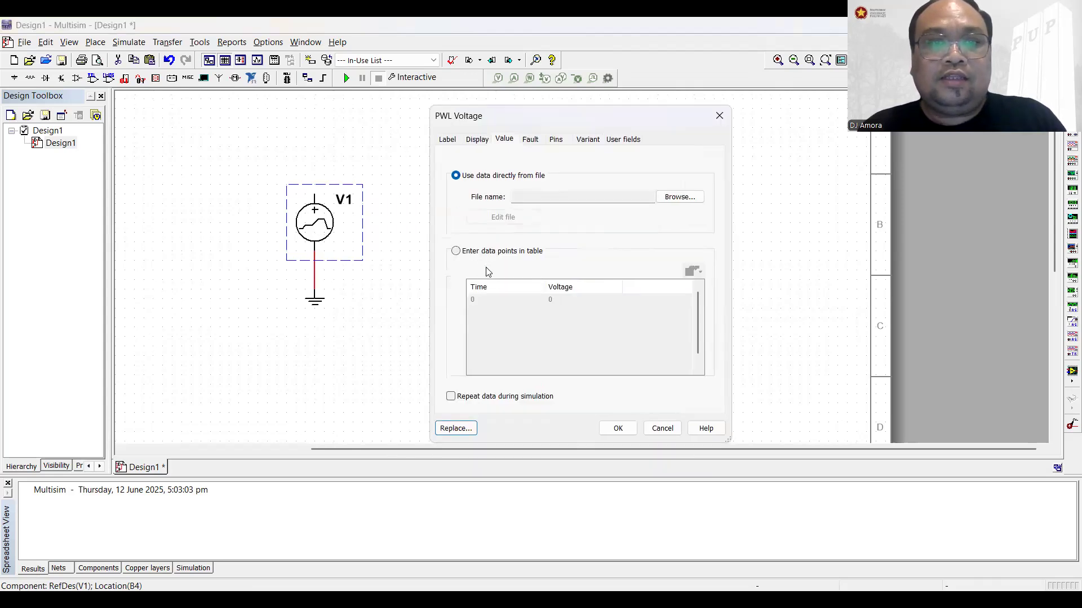
{"action": "left_click", "coordinate": [498, 304]}
{"action": "left_click", "coordinate": [491, 306]}
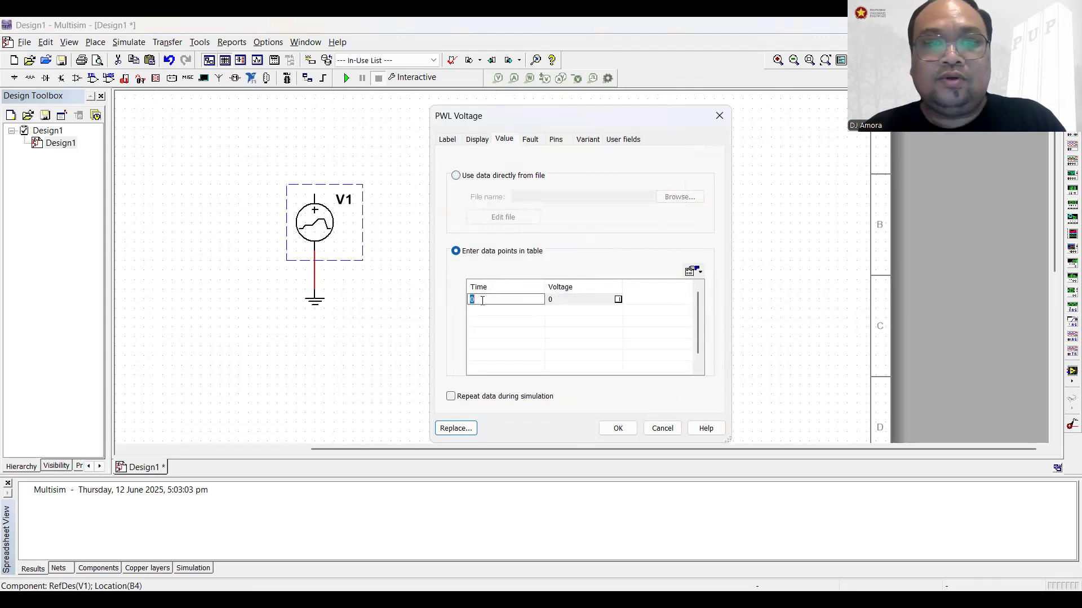
{"action": "left_click", "coordinate": [556, 304]}
{"action": "left_click", "coordinate": [555, 303]}
{"action": "left_click", "coordinate": [508, 311]}
{"action": "left_click", "coordinate": [510, 312]}
{"action": "left_click", "coordinate": [509, 312]}
{"action": "type", "text": "1"}
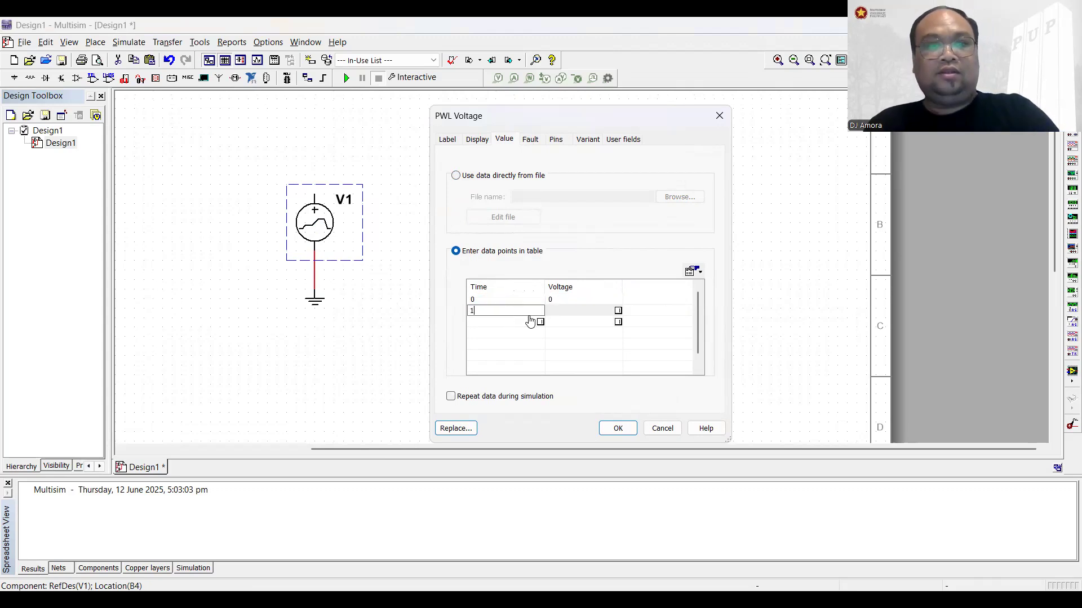
{"action": "left_click", "coordinate": [560, 311]}
{"action": "left_click", "coordinate": [560, 311]}
{"action": "type", "text": "50"}
Step: Add data points of -50 V at time 3 and 0 V at time 4 to V1's table
{"action": "left_click", "coordinate": [503, 326]}
{"action": "left_click", "coordinate": [505, 328]}
{"action": "left_click", "coordinate": [505, 322]}
{"action": "type", "text": "3"}
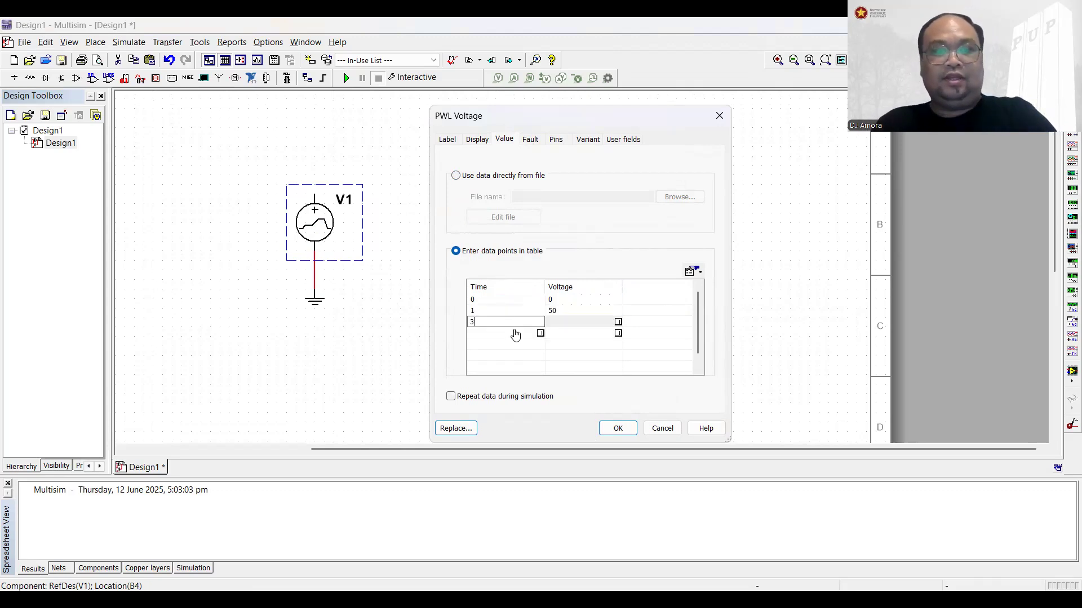
{"action": "left_click", "coordinate": [557, 329]}
{"action": "left_click", "coordinate": [556, 325]}
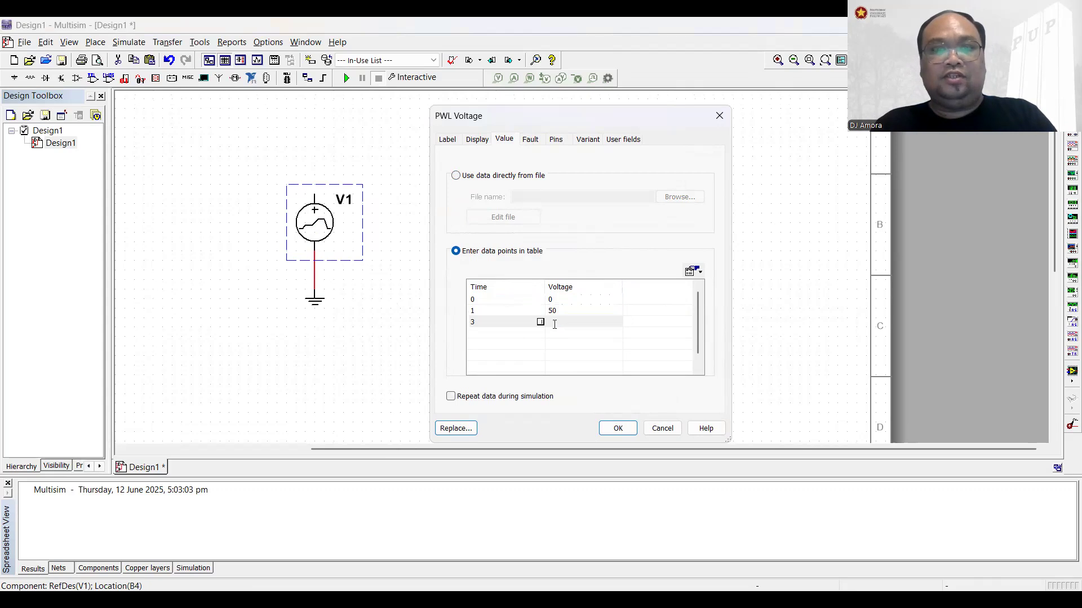
{"action": "type", "text": "-50"}
{"action": "left_click", "coordinate": [495, 337]}
{"action": "left_click", "coordinate": [488, 335]}
{"action": "left_click", "coordinate": [487, 334]}
{"action": "type", "text": "4"}
{"action": "left_click", "coordinate": [559, 334]}
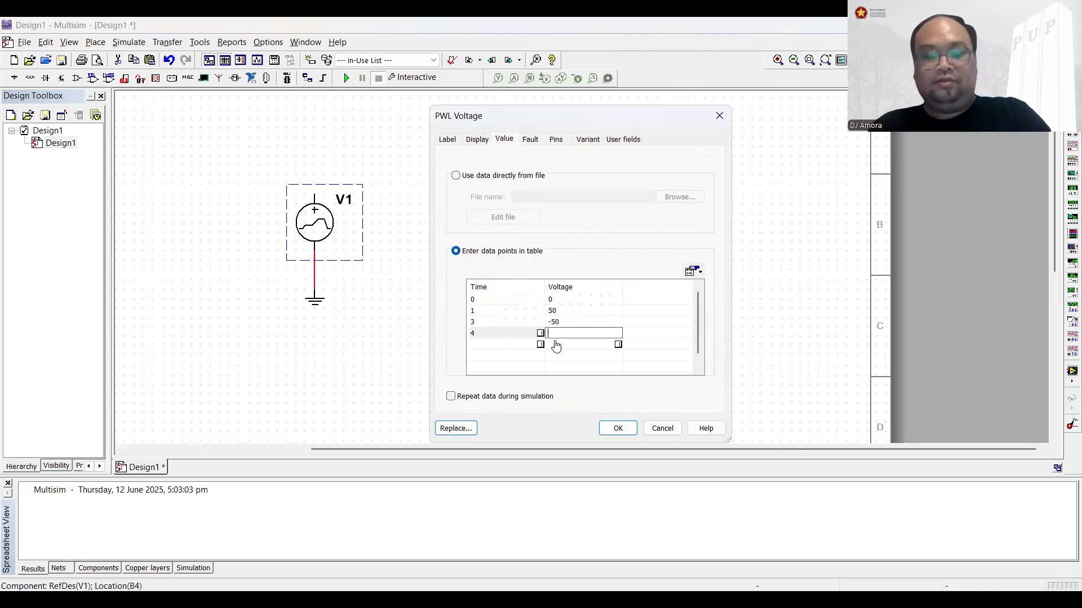
{"action": "left_click", "coordinate": [583, 262]}
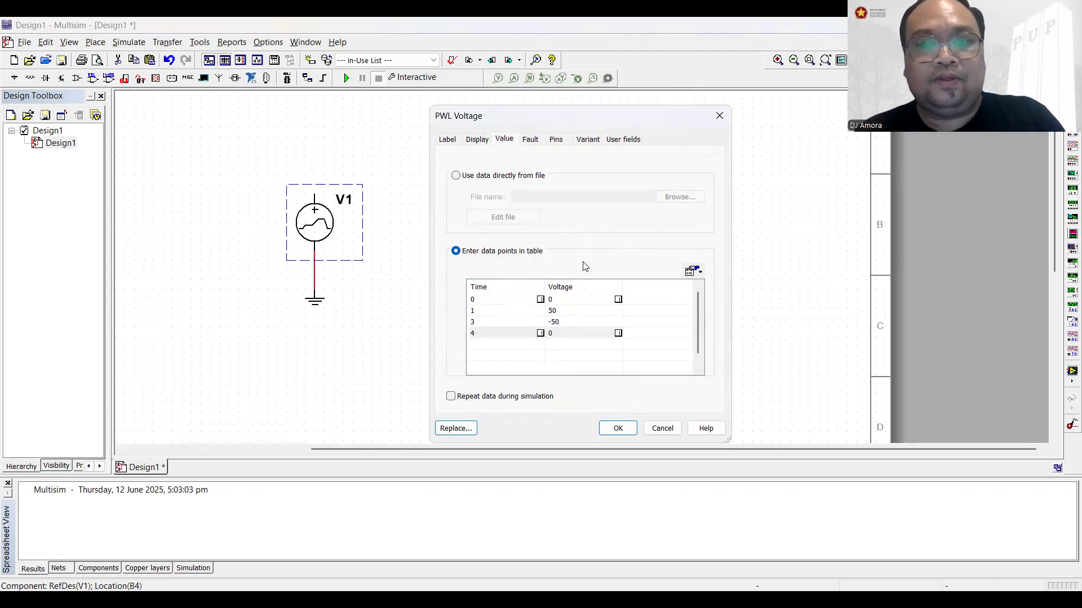
{"action": "left_click", "coordinate": [479, 345]}
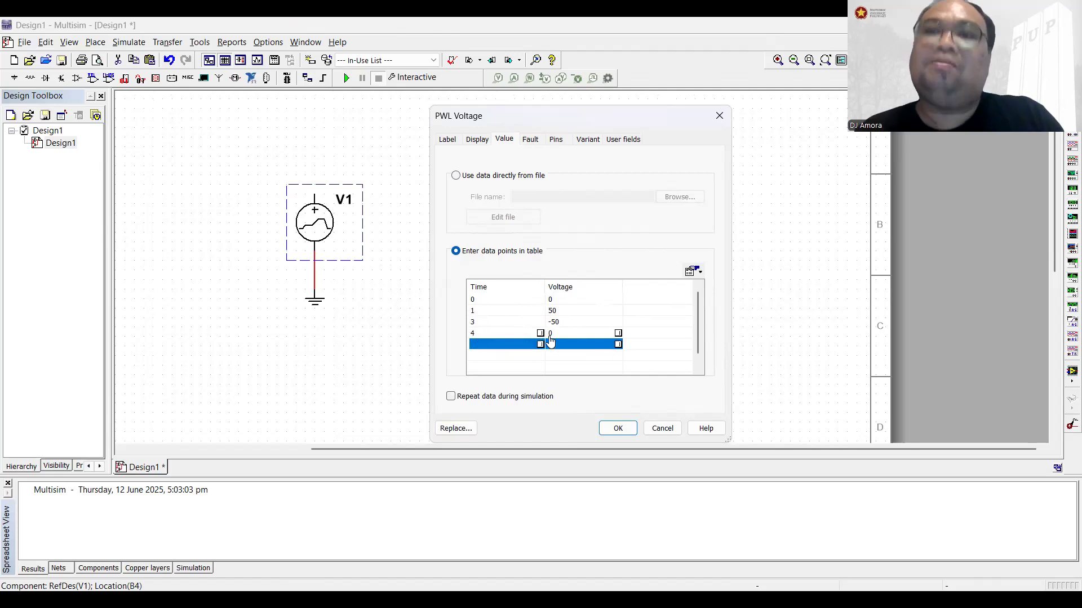
{"action": "left_click", "coordinate": [597, 400]}
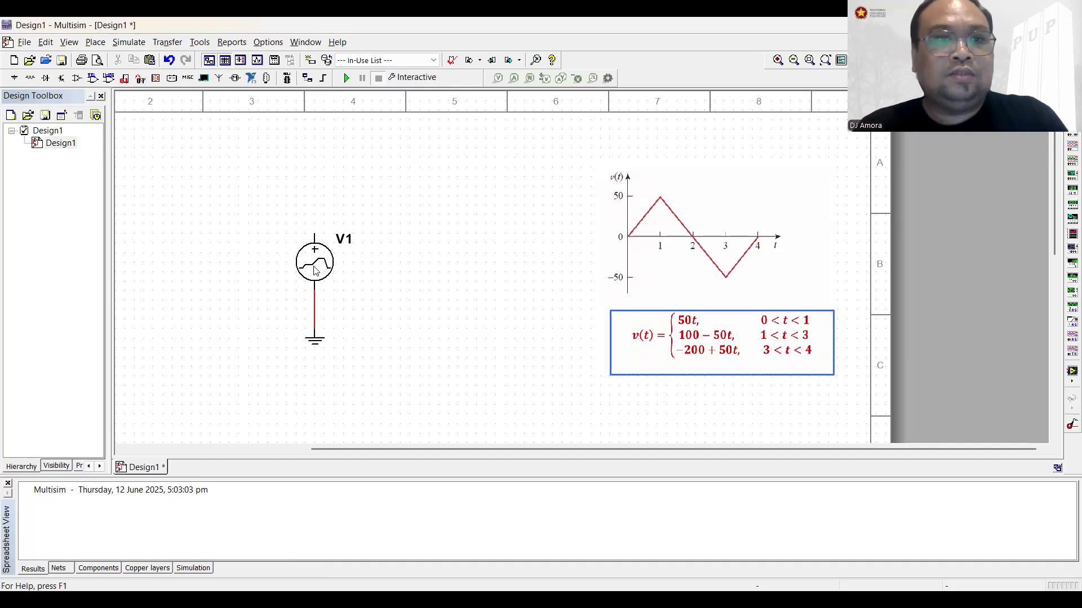
Step: Reopen V1's values, switch to table data points, and enter voltage 0 at time 0 and 50 at time 1
{"action": "double_click", "coordinate": [315, 260]}
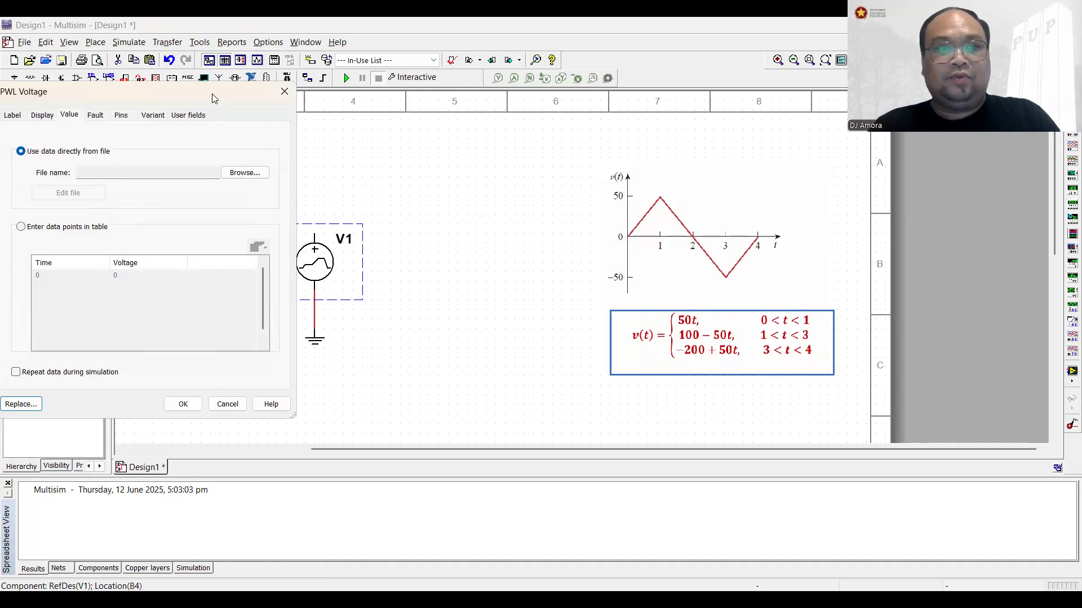
{"action": "left_click", "coordinate": [384, 299]}
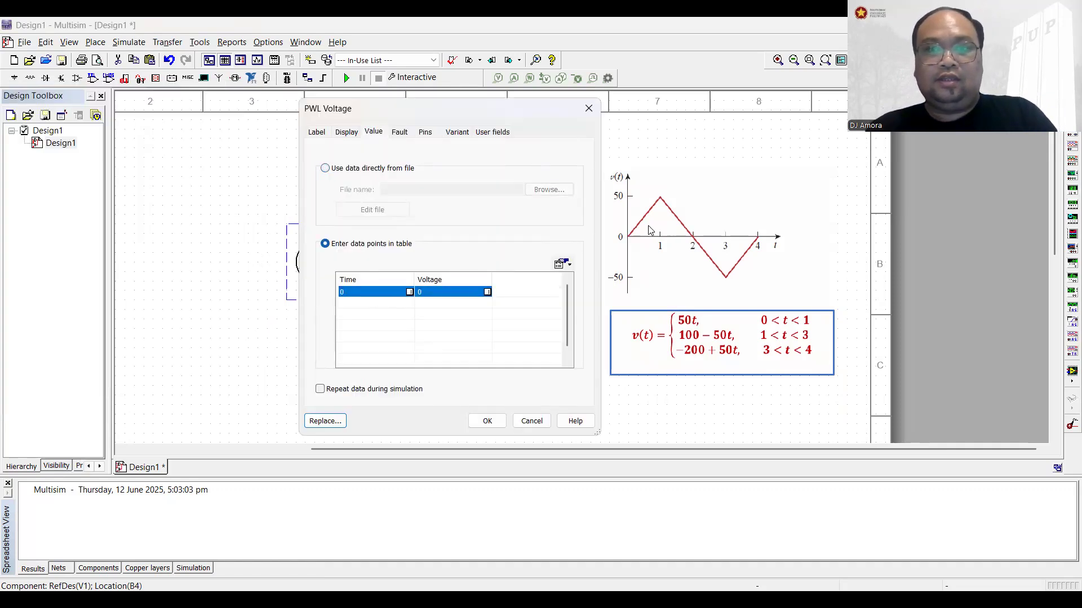
{"action": "left_click", "coordinate": [444, 292]}
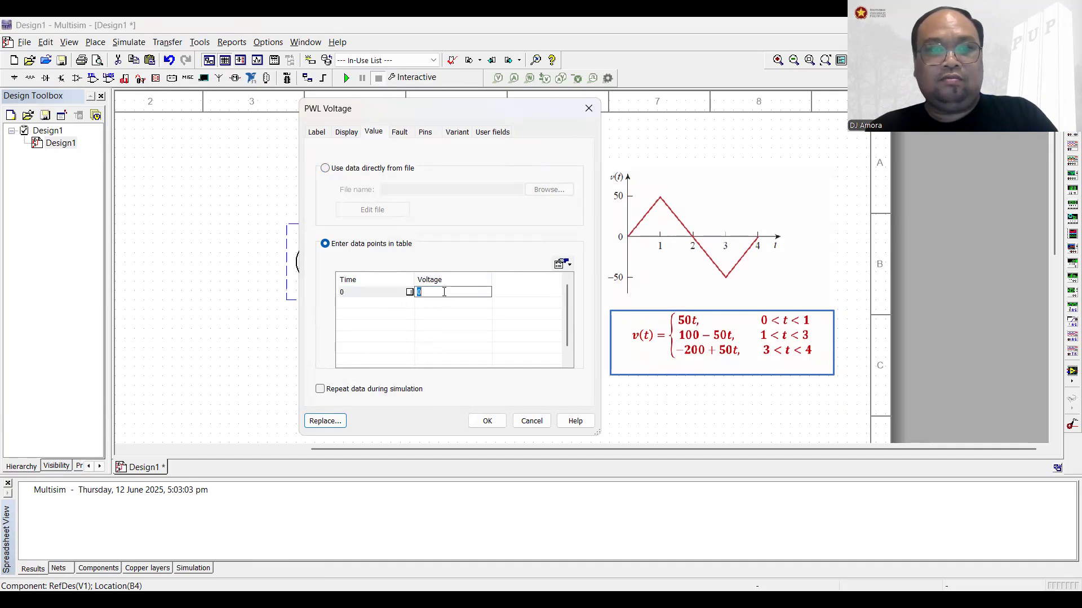
{"action": "type", "text": "50"}
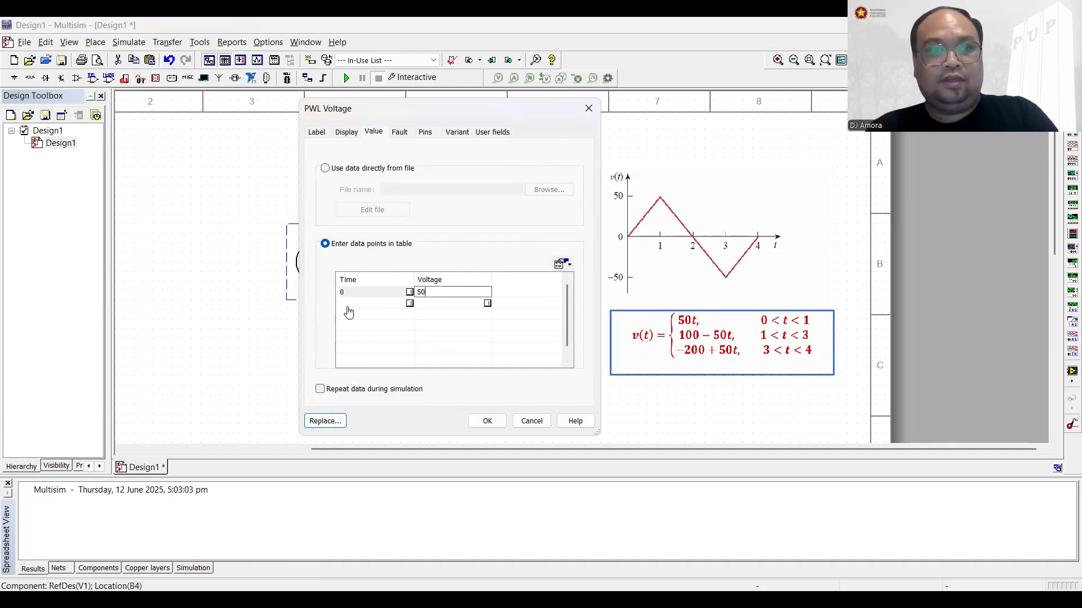
{"action": "left_click", "coordinate": [349, 304]}
{"action": "left_click", "coordinate": [433, 290]}
{"action": "type", "text": "0"}
{"action": "left_click", "coordinate": [383, 306]}
{"action": "left_click", "coordinate": [383, 306]}
{"action": "type", "text": "1"}
{"action": "left_click", "coordinate": [442, 307]}
{"action": "left_click", "coordinate": [443, 303]}
{"action": "type", "text": "50"}
Step: Add a third data point to V1's table with a voltage of -50 at time 3
{"action": "left_click", "coordinate": [369, 314]}
{"action": "left_click", "coordinate": [366, 312]}
{"action": "type", "text": "3"}
{"action": "left_click", "coordinate": [454, 316]}
{"action": "left_click", "coordinate": [454, 314]}
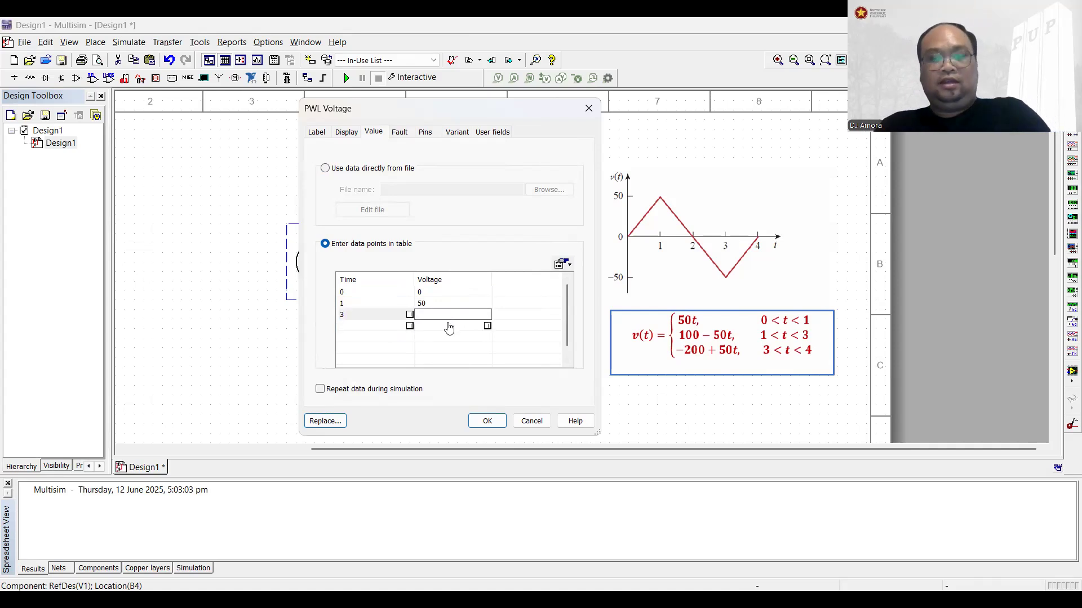
{"action": "type", "text": "-50"}
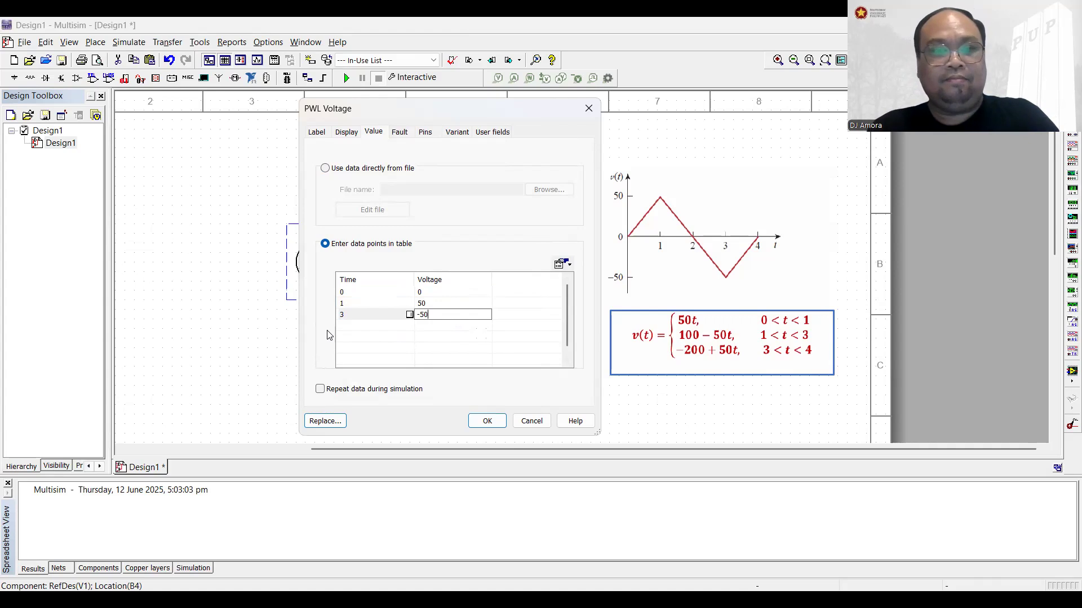
Step: Add a final data point of voltage 0 at time 4, apply the table to V1, and recheck its entries
{"action": "left_click", "coordinate": [345, 329]}
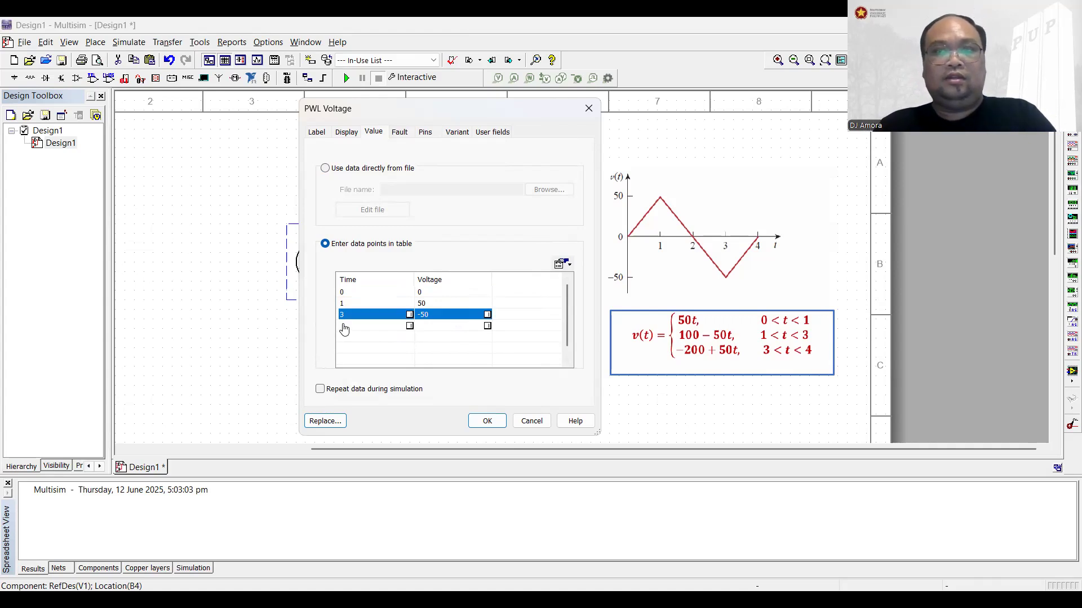
{"action": "left_click", "coordinate": [344, 326]}
{"action": "left_click", "coordinate": [344, 327]}
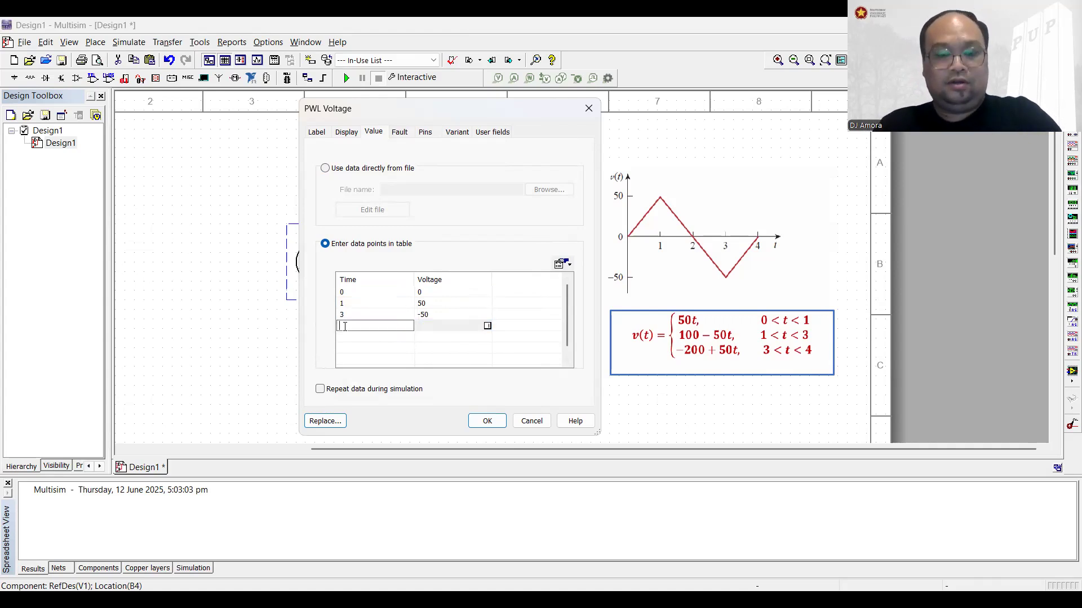
{"action": "type", "text": "4"}
{"action": "left_click", "coordinate": [436, 326]}
{"action": "left_click", "coordinate": [436, 327]}
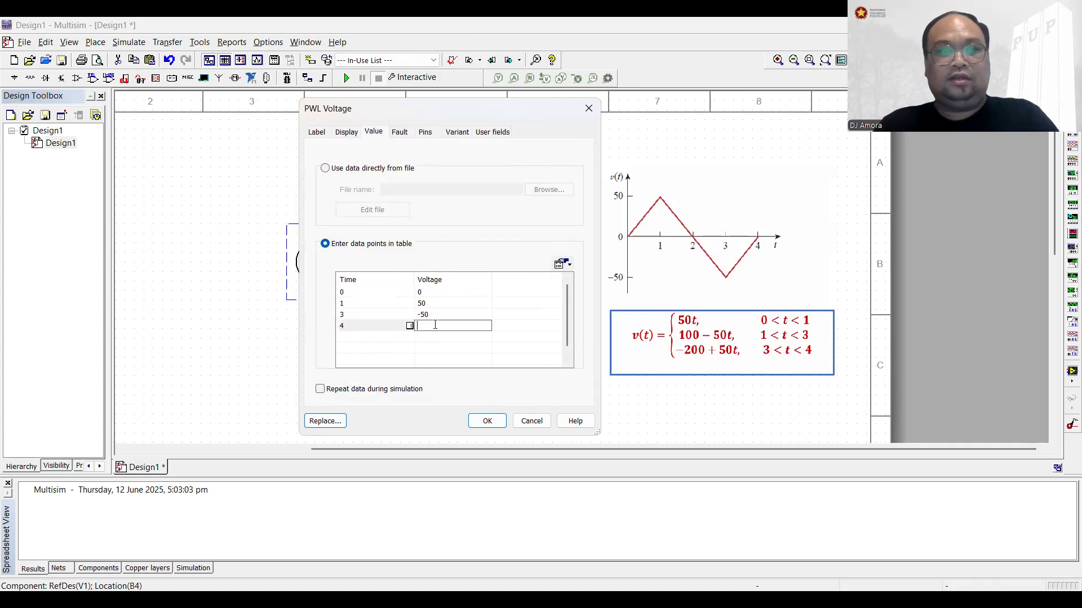
{"action": "type", "text": "0"}
{"action": "left_click", "coordinate": [453, 282]}
{"action": "left_click", "coordinate": [436, 305]}
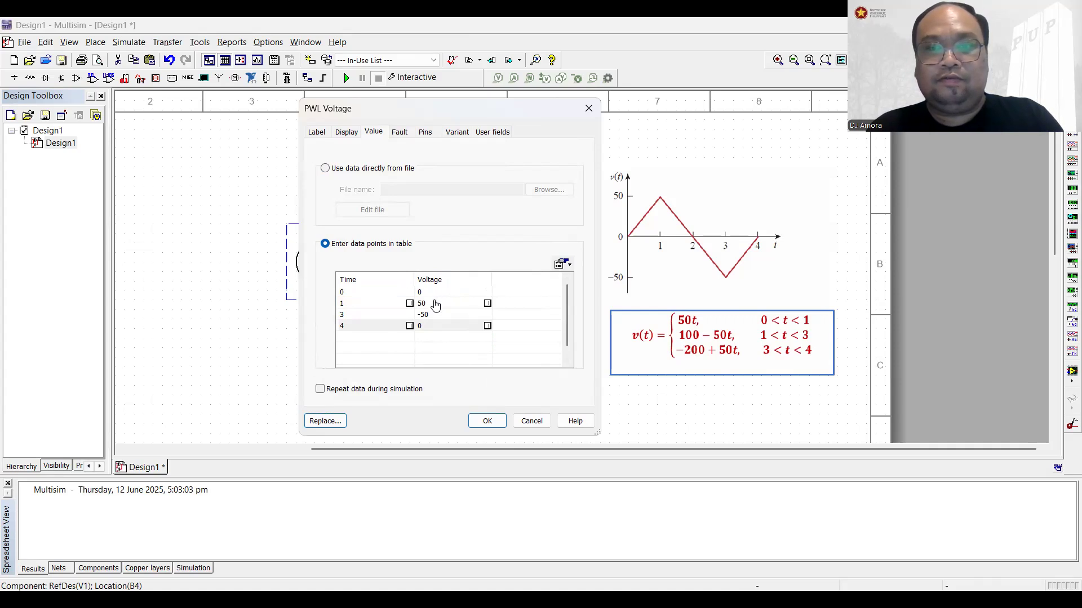
{"action": "left_click", "coordinate": [486, 422]}
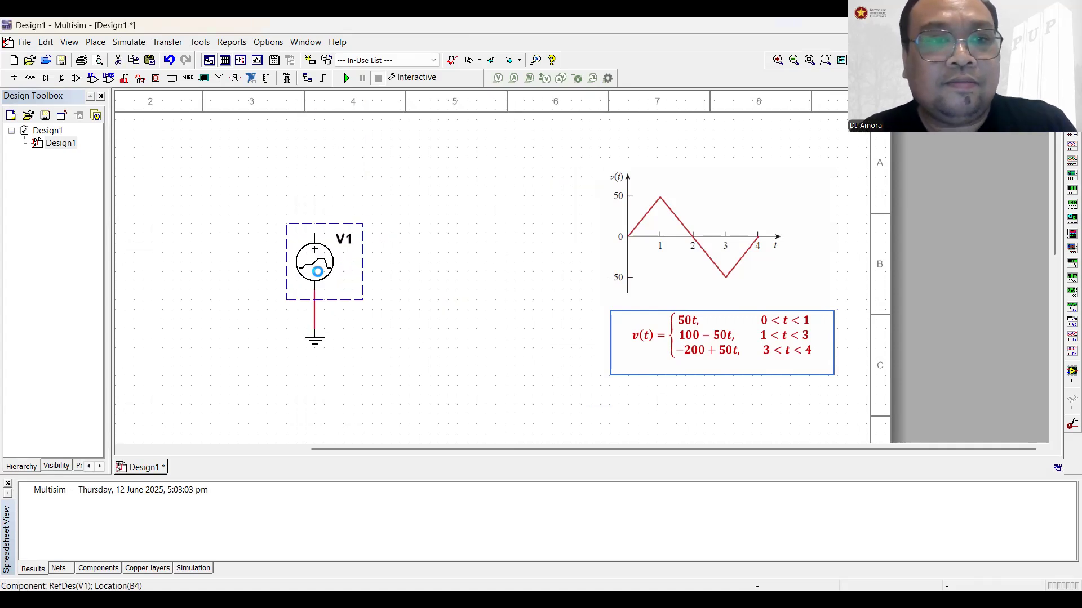
{"action": "double_click", "coordinate": [318, 274]}
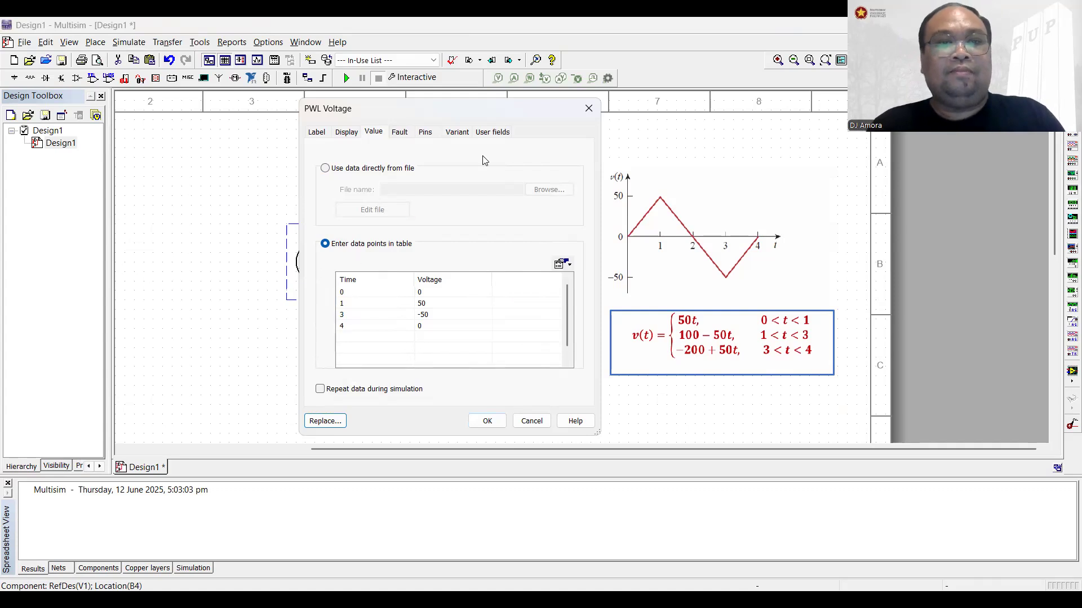
{"action": "left_click", "coordinate": [587, 107]}
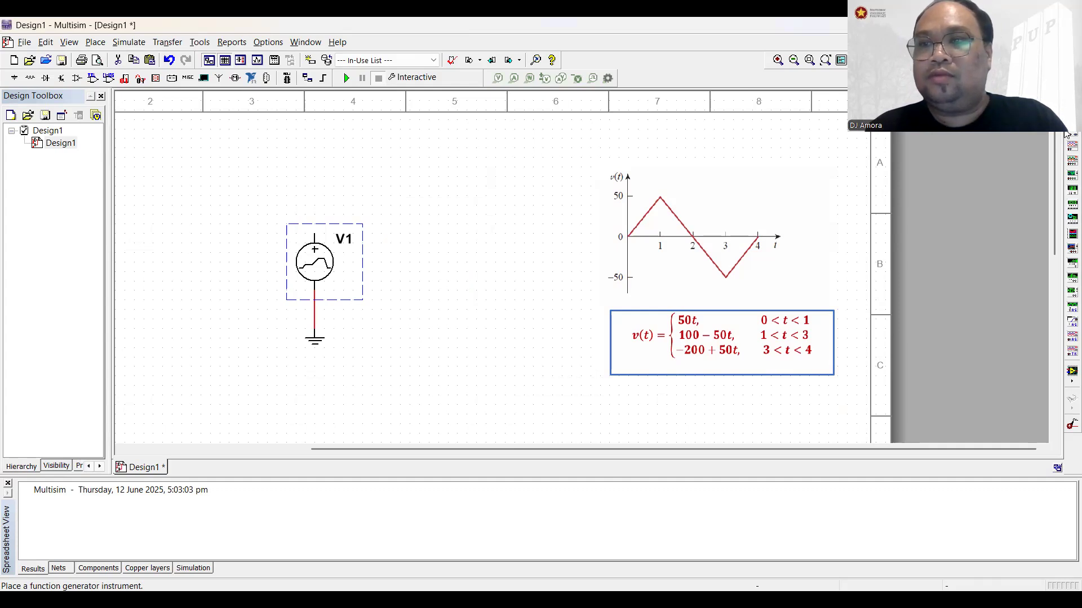
Step: Place an oscilloscope between V1 and the waveform picture and wire its channel A across the source
{"action": "left_click", "coordinate": [1072, 147]}
{"action": "key", "text": "Escape"}
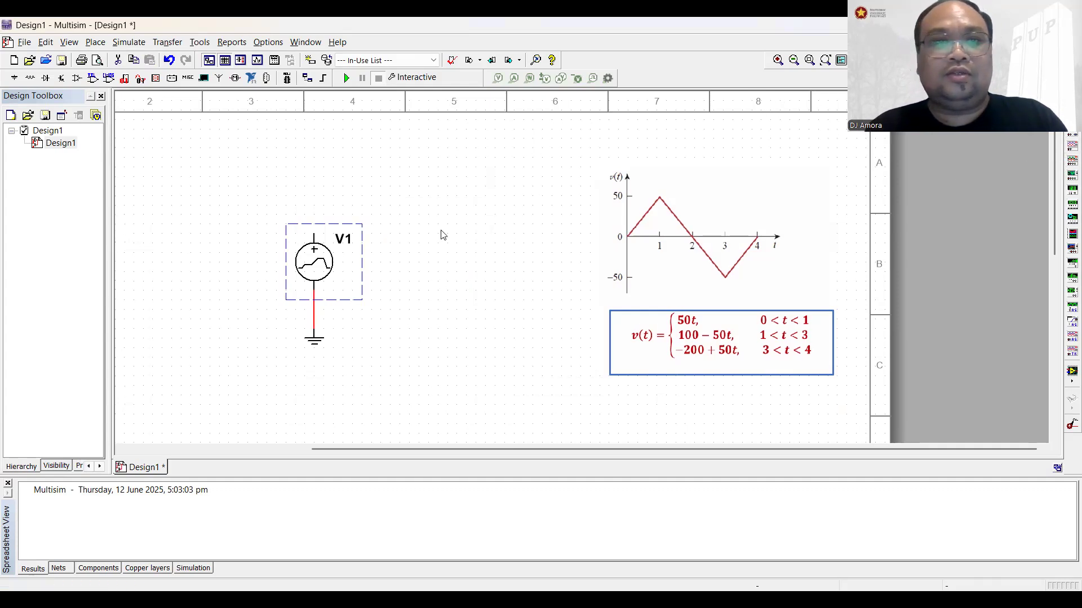
{"action": "left_click", "coordinate": [475, 215]}
{"action": "left_click", "coordinate": [314, 233]}
{"action": "left_click", "coordinate": [484, 213]}
{"action": "left_click", "coordinate": [314, 309]}
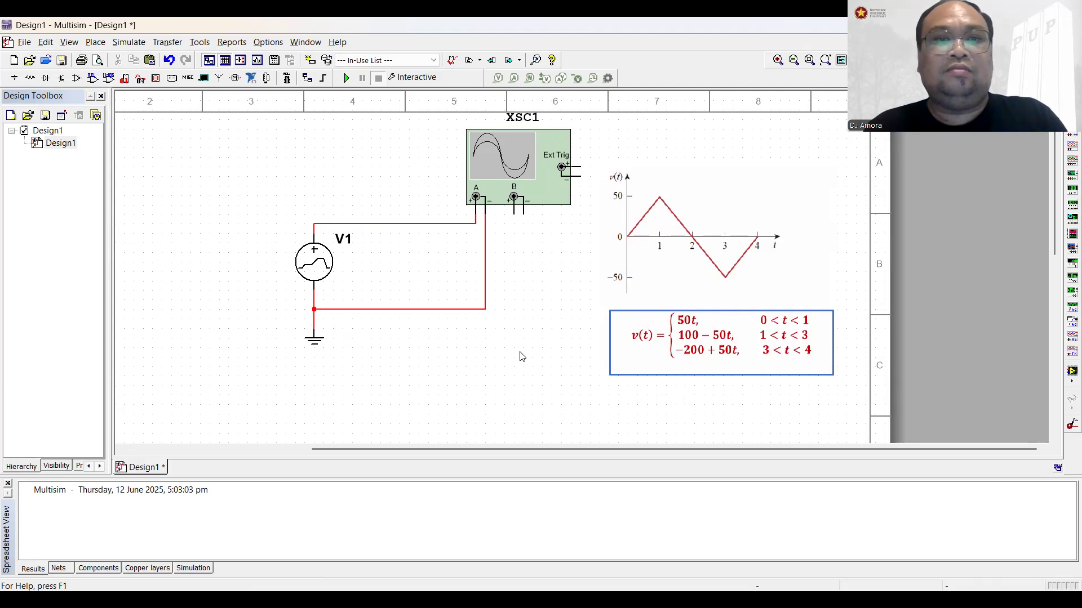
Step: Run the interactive simulation and view V1's waveform on the oscilloscope, keeping the circuit visible, then end the run
{"action": "left_click", "coordinate": [347, 79]}
{"action": "double_click", "coordinate": [517, 162]}
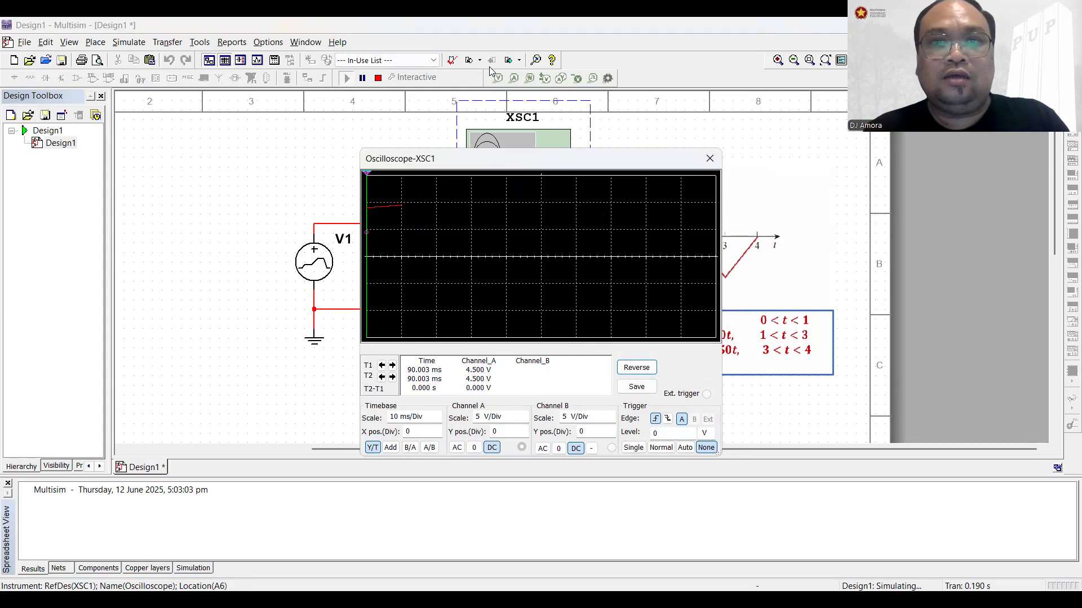
{"action": "left_click_drag", "start_coordinate": [490, 158], "coordinate": [658, 210]}
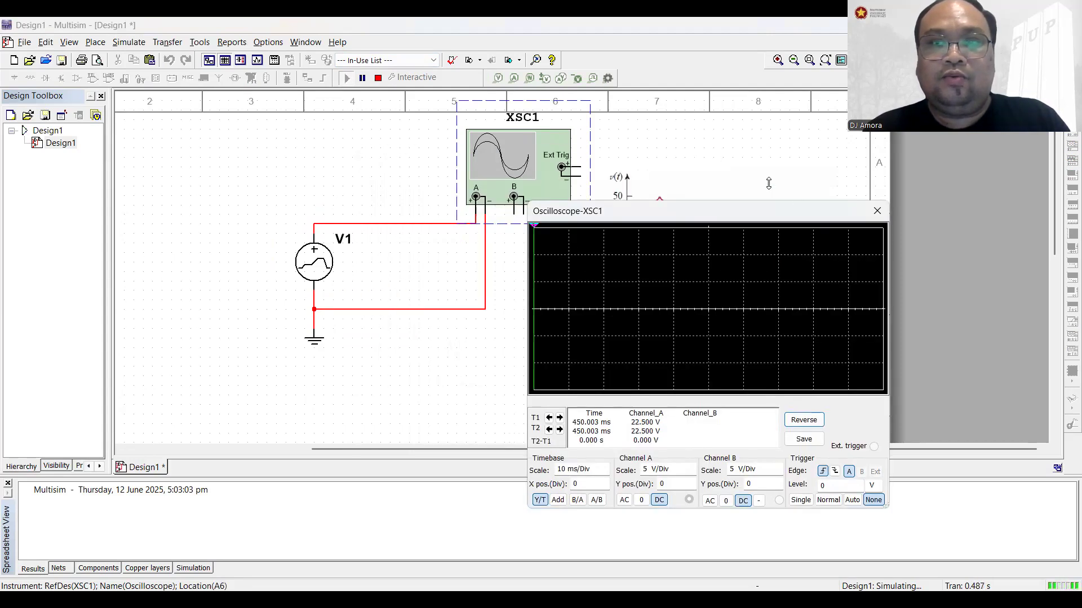
{"action": "left_click", "coordinate": [877, 211]}
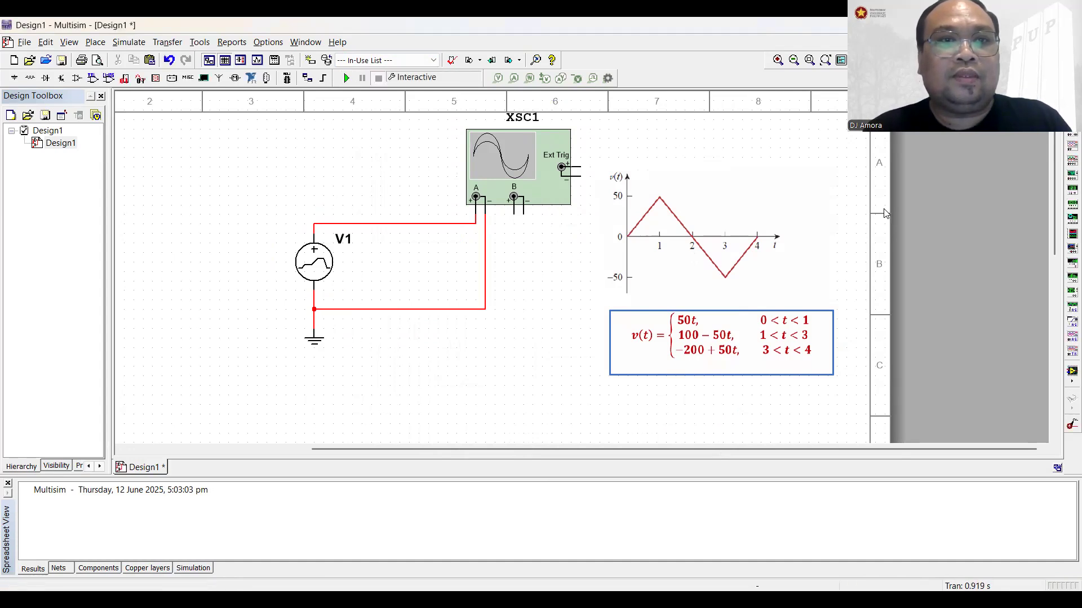
Step: Choose Transient as the active analysis with an end time of 4 s, keeping the dialog clear of the reference waveform
{"action": "left_click", "coordinate": [414, 77]}
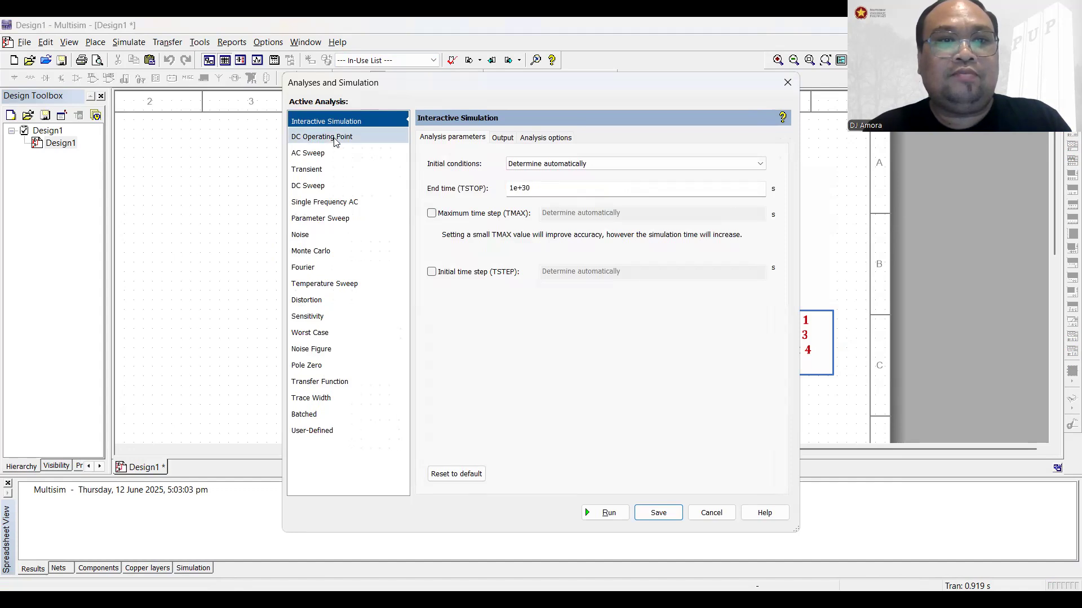
{"action": "left_click", "coordinate": [329, 170]}
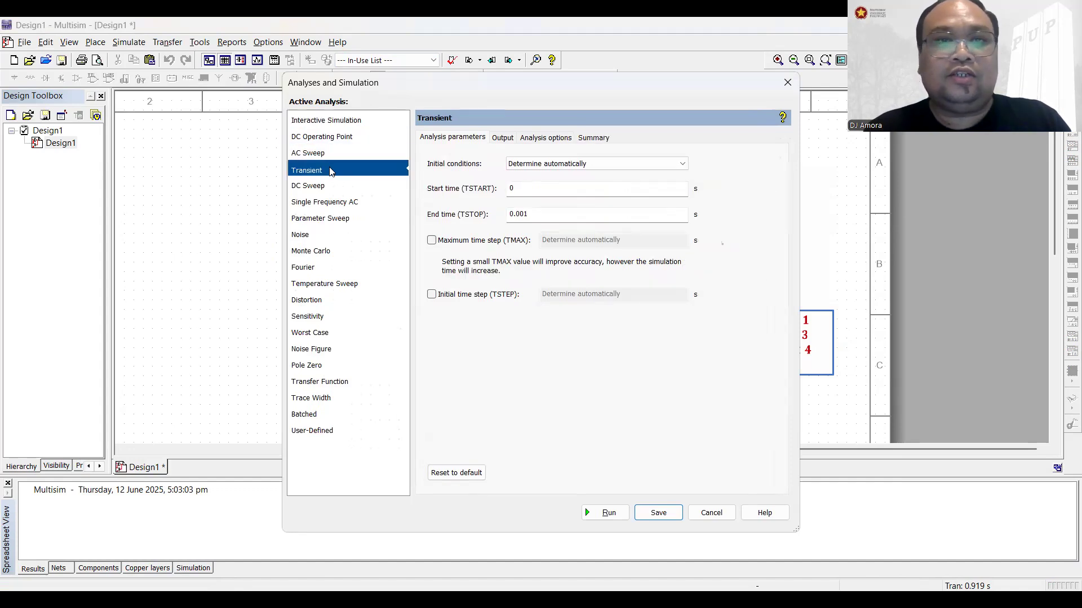
{"action": "double_click", "coordinate": [501, 211]}
{"action": "type", "text": "4"}
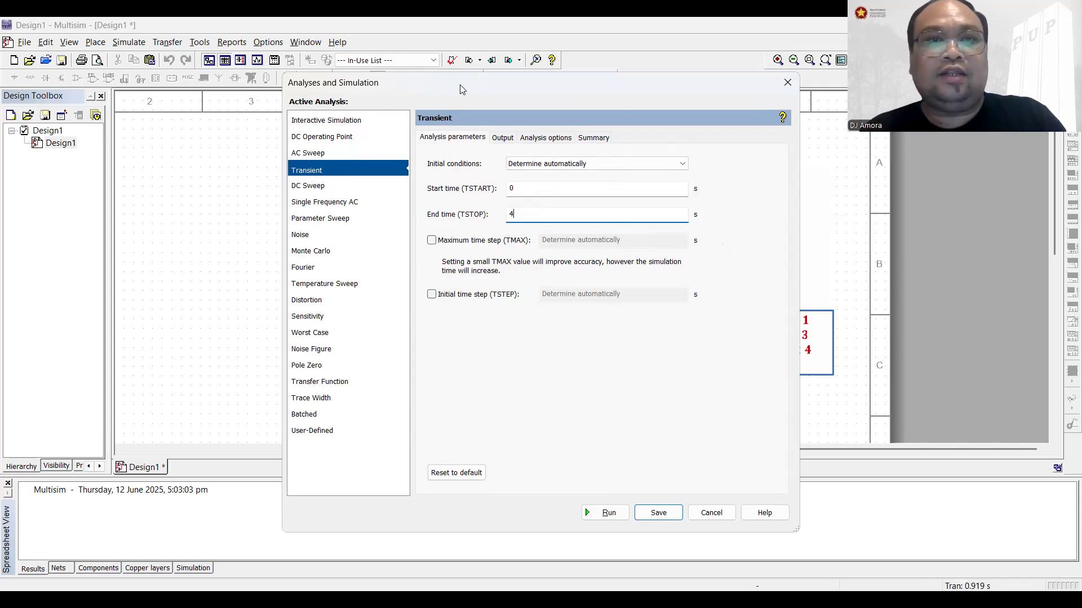
{"action": "left_click_drag", "start_coordinate": [507, 83], "coordinate": [726, 97]}
{"action": "left_click", "coordinate": [315, 253]}
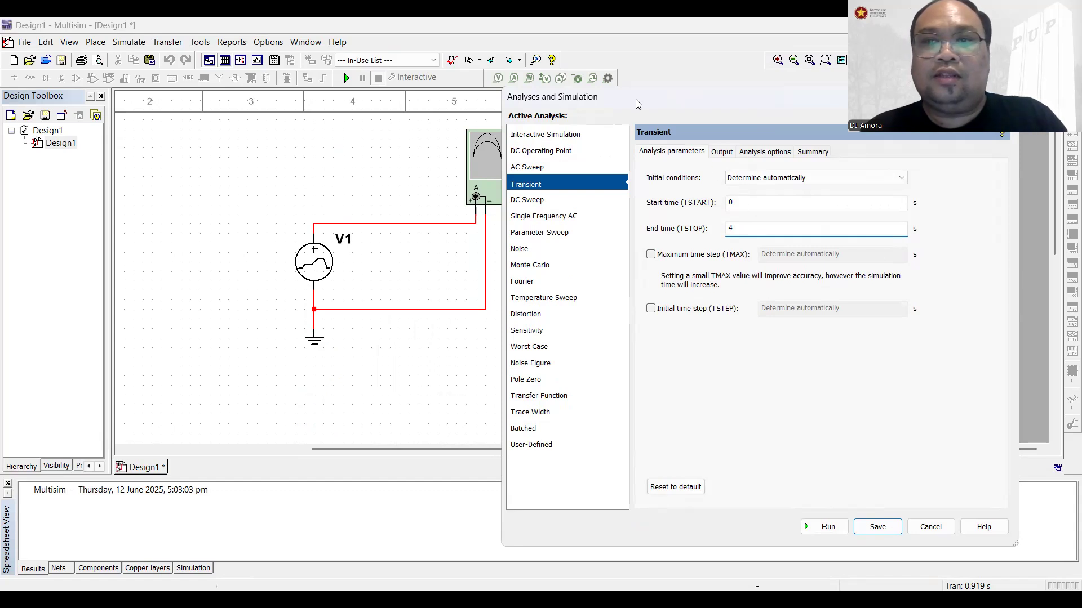
{"action": "left_click_drag", "start_coordinate": [636, 104], "coordinate": [185, 95]}
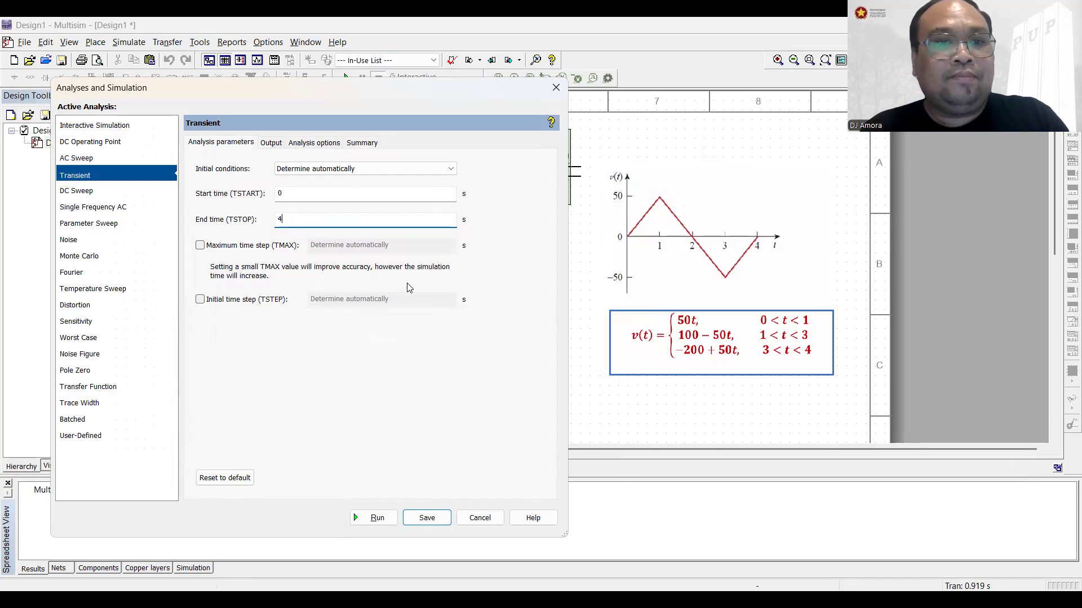
Step: Add V(1) to the variables selected for the transient analysis and run it
{"action": "left_click", "coordinate": [271, 143]}
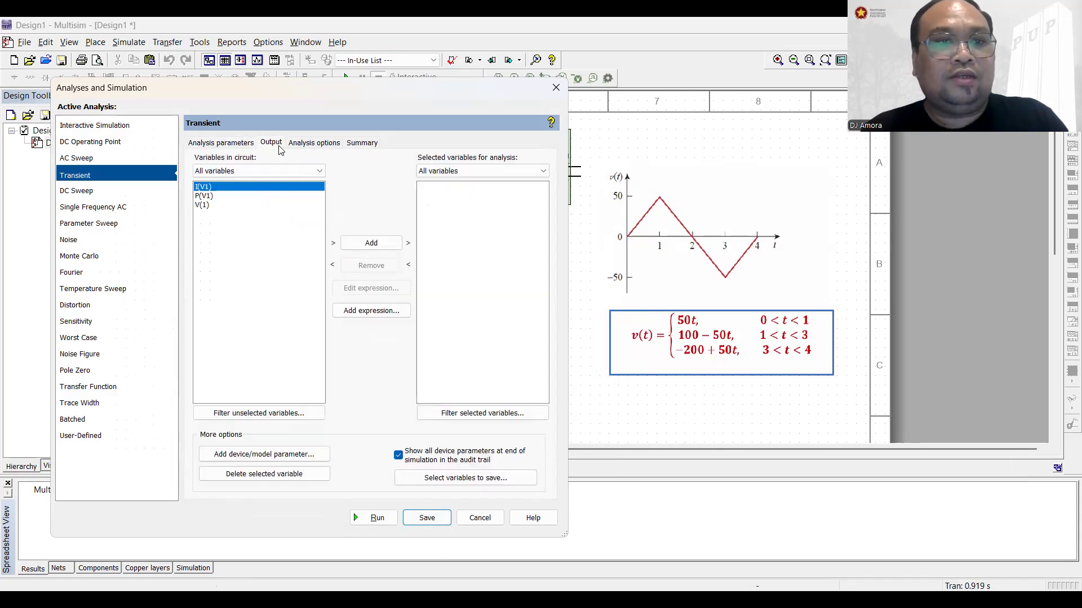
{"action": "left_click", "coordinate": [206, 206]}
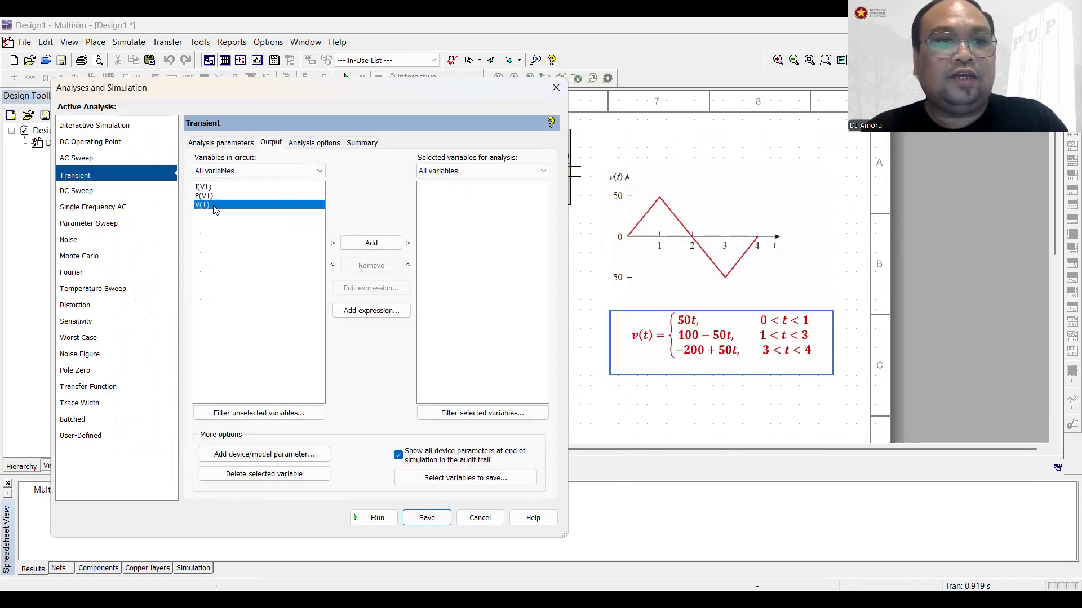
{"action": "left_click", "coordinate": [364, 243]}
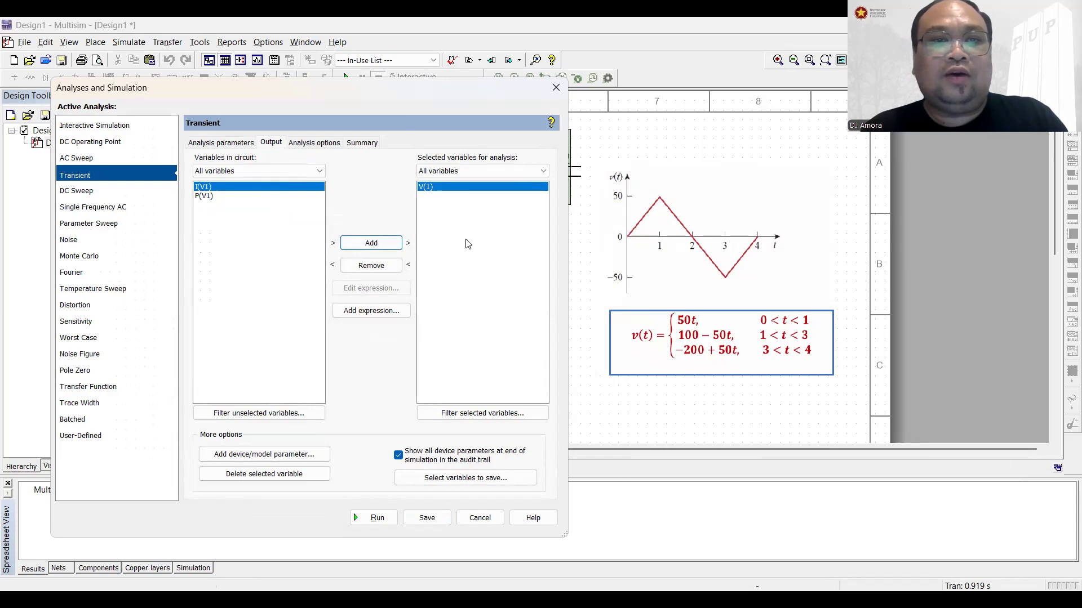
{"action": "left_click_drag", "start_coordinate": [407, 91], "coordinate": [880, 96]}
{"action": "left_click", "coordinate": [426, 237]}
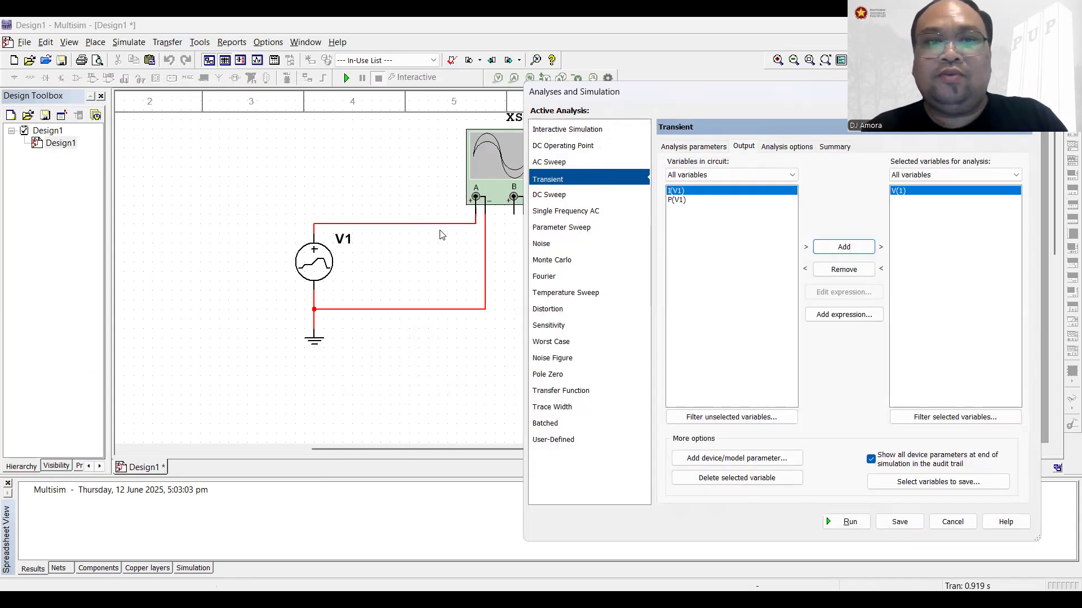
{"action": "left_click", "coordinate": [850, 523]}
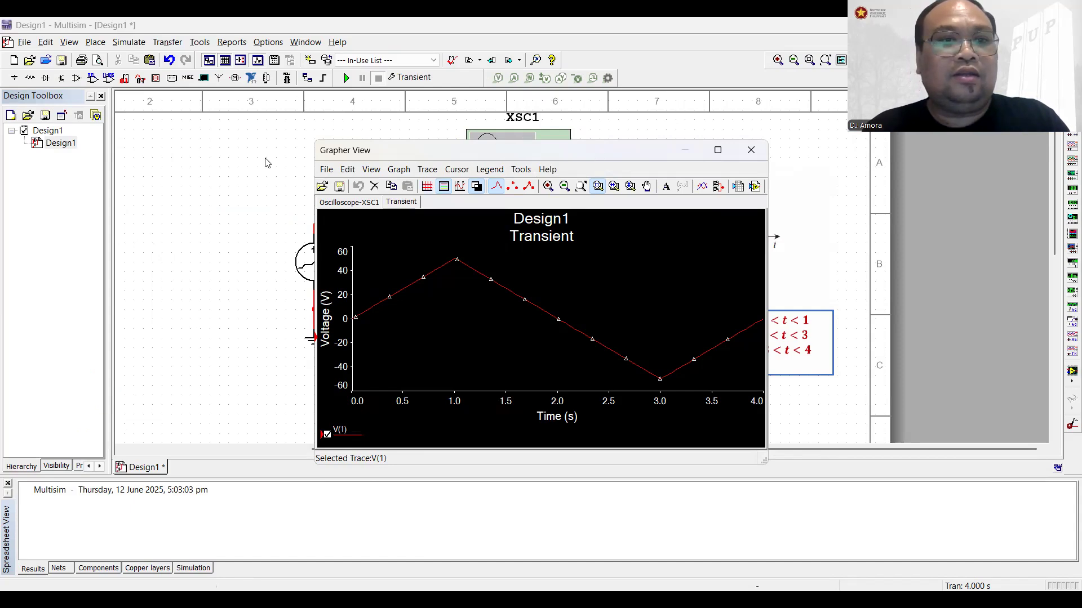
Step: Place the Grapher beside the reference waveform, give the transient plot a white background, and set the V(1) trace width to 2
{"action": "left_click_drag", "start_coordinate": [533, 151], "coordinate": [343, 125]}
{"action": "left_click", "coordinate": [286, 160]}
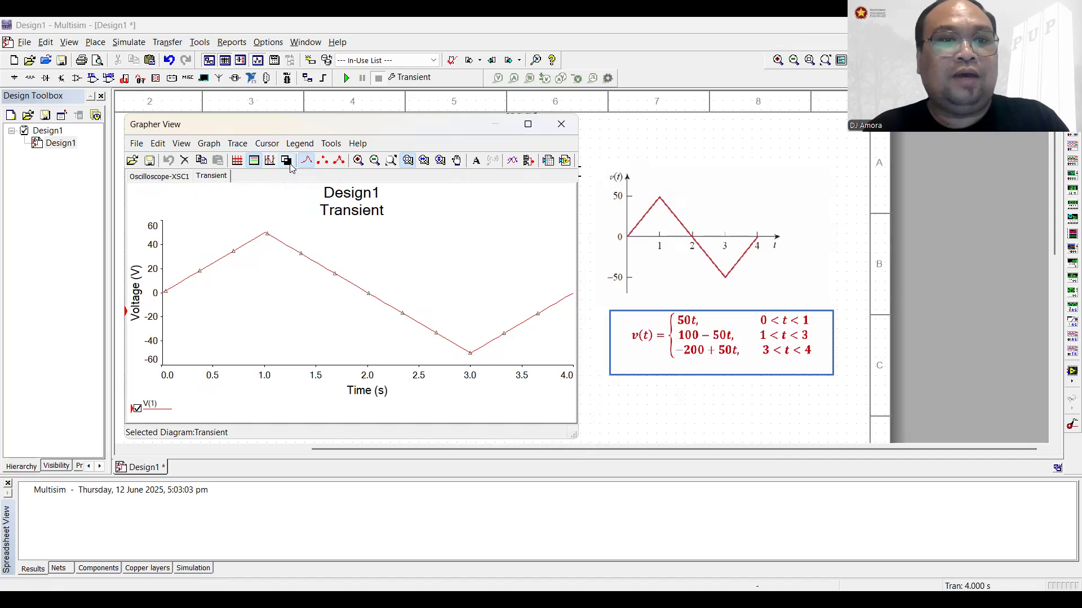
{"action": "left_click", "coordinate": [303, 255]}
{"action": "double_click", "coordinate": [309, 259]}
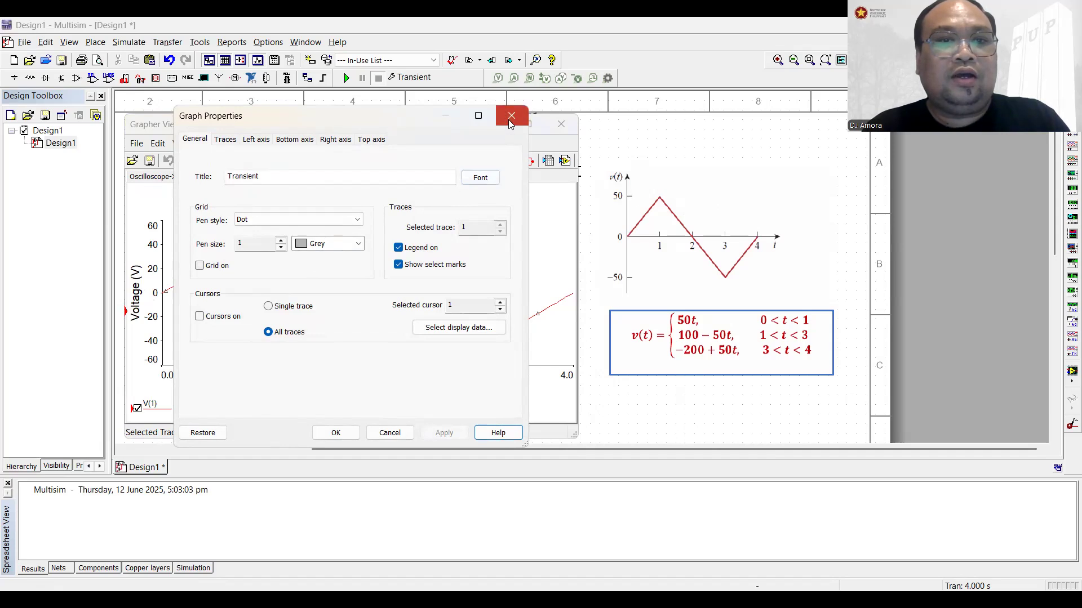
{"action": "left_click", "coordinate": [511, 117]}
{"action": "double_click", "coordinate": [363, 293]}
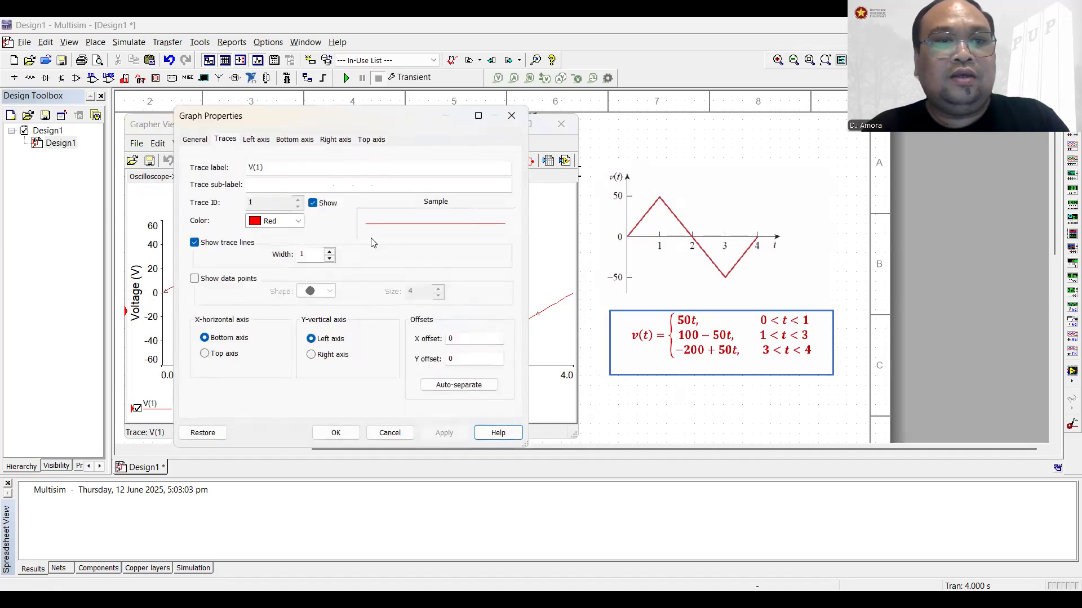
{"action": "left_click", "coordinate": [329, 251]}
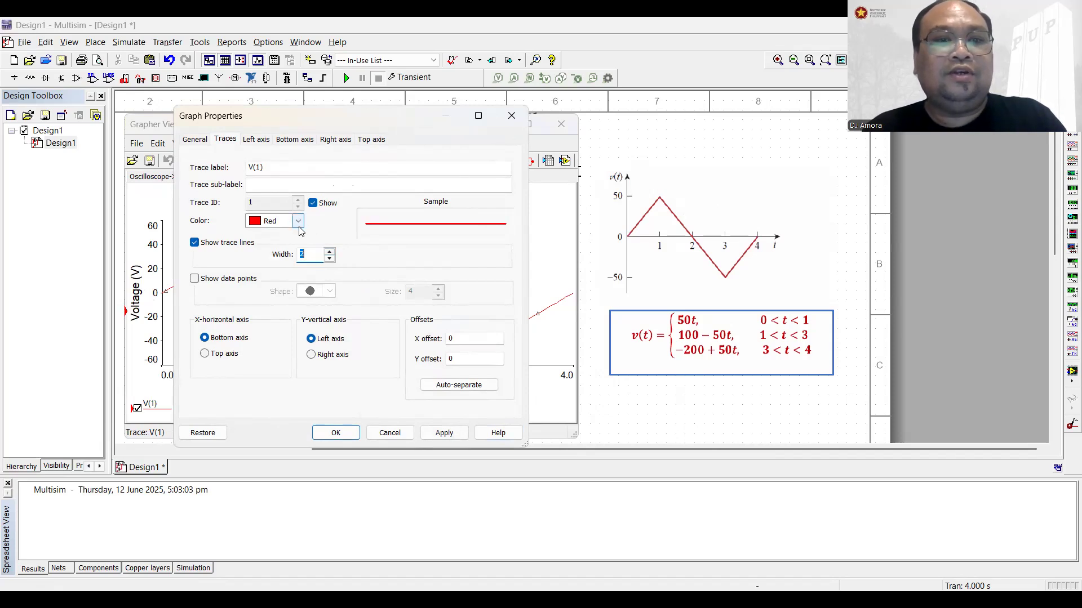
{"action": "left_click", "coordinate": [346, 441]}
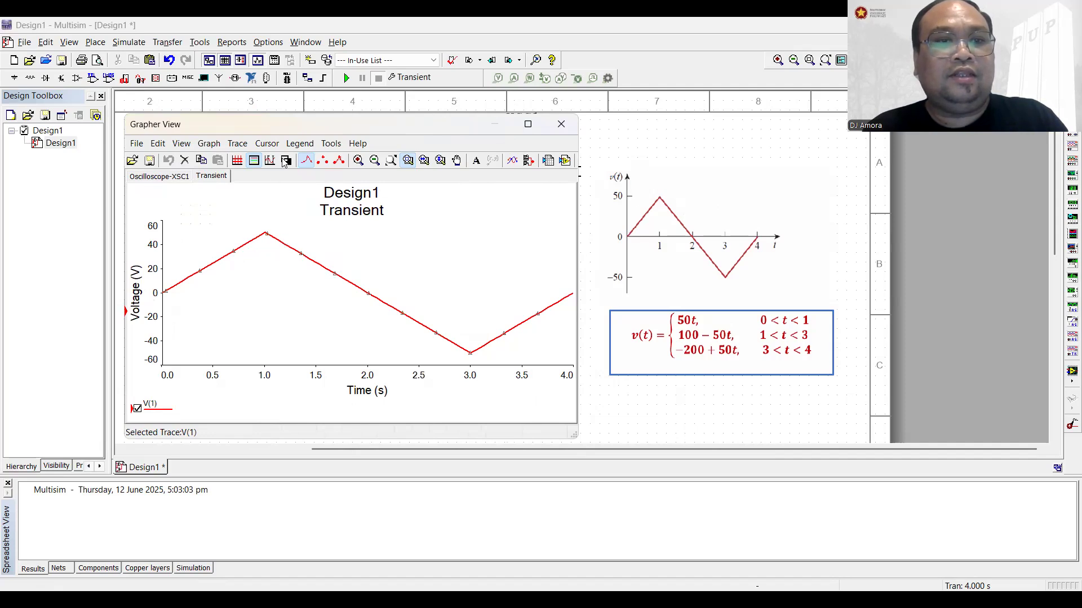
Step: Set the transient plot's voltage axis range from -50 to 50
{"action": "left_click", "coordinate": [391, 162]}
{"action": "left_click", "coordinate": [200, 260]}
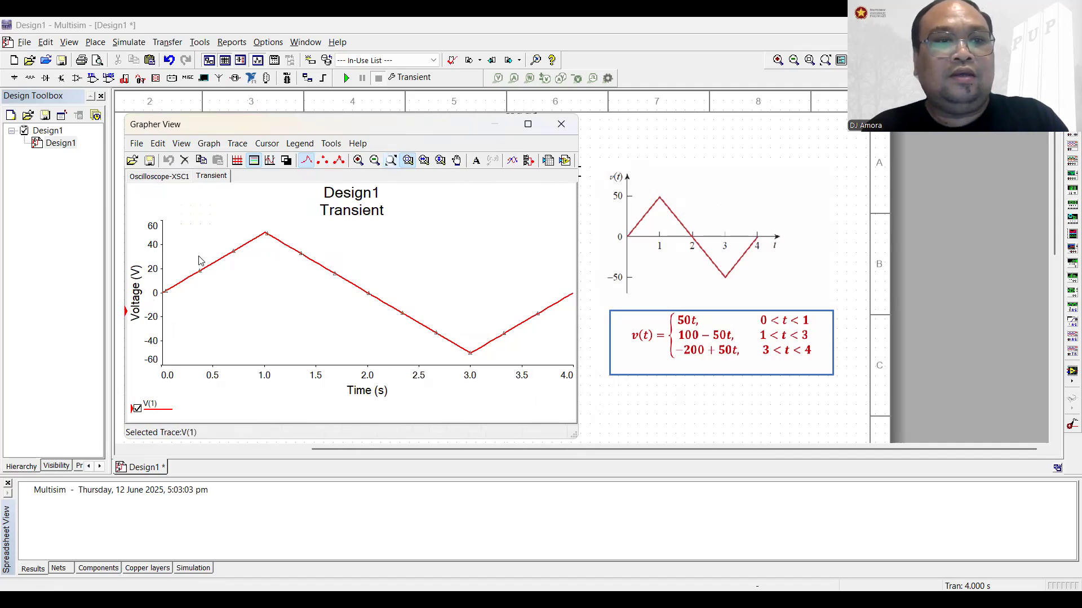
{"action": "double_click", "coordinate": [158, 251]}
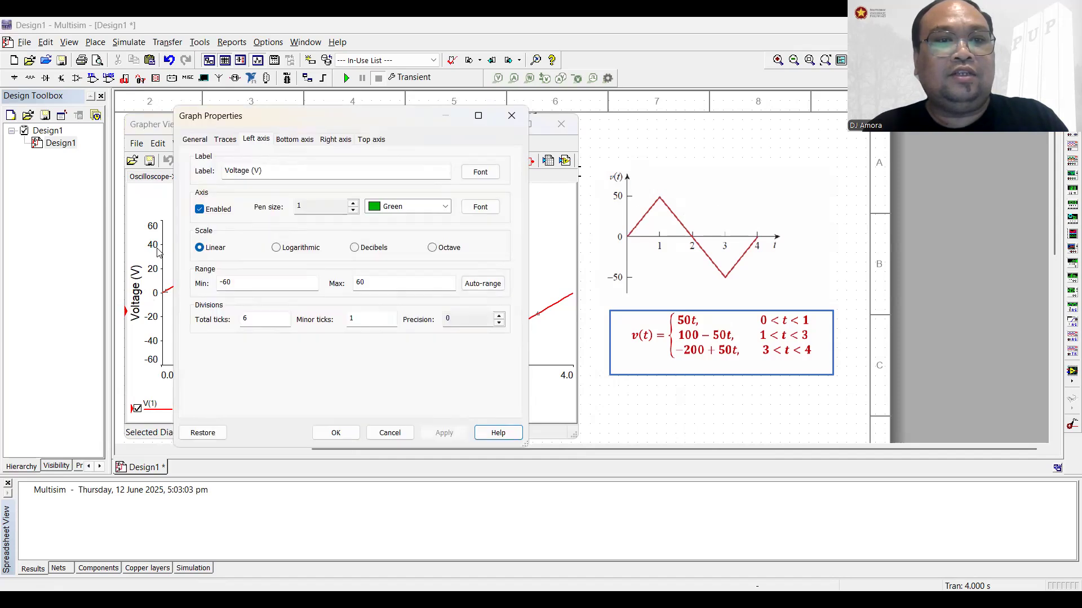
{"action": "double_click", "coordinate": [226, 281]}
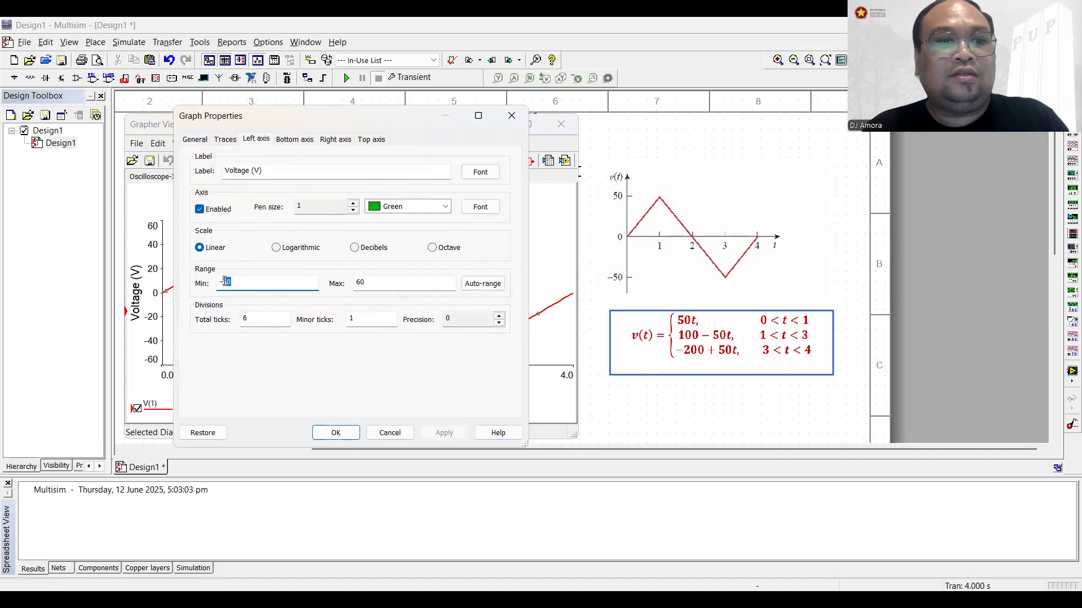
{"action": "type", "text": "50"}
{"action": "double_click", "coordinate": [350, 283]}
{"action": "type", "text": "50"}
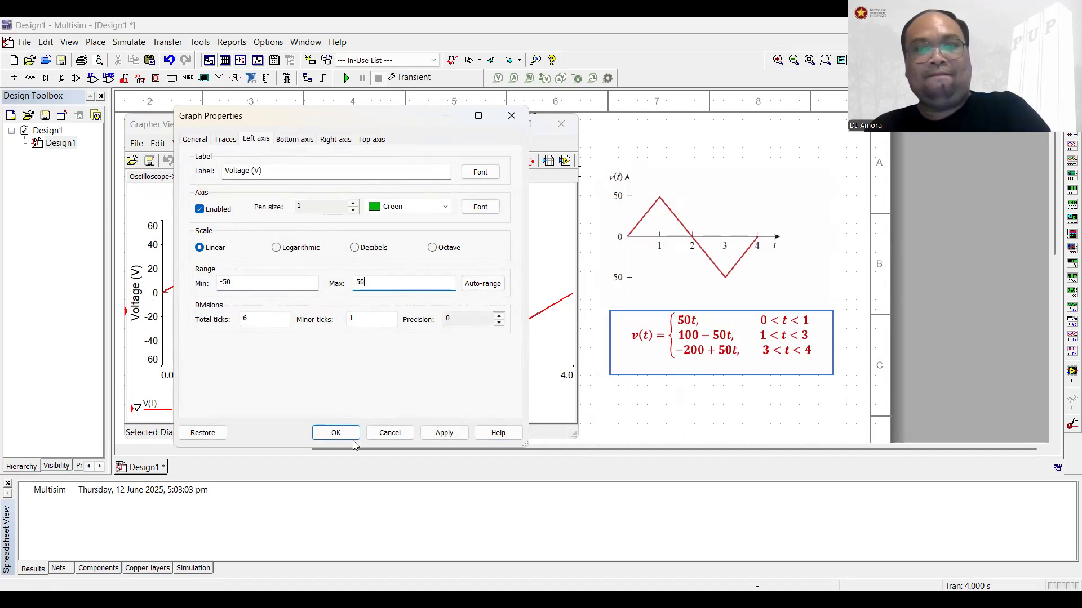
{"action": "left_click", "coordinate": [337, 433]}
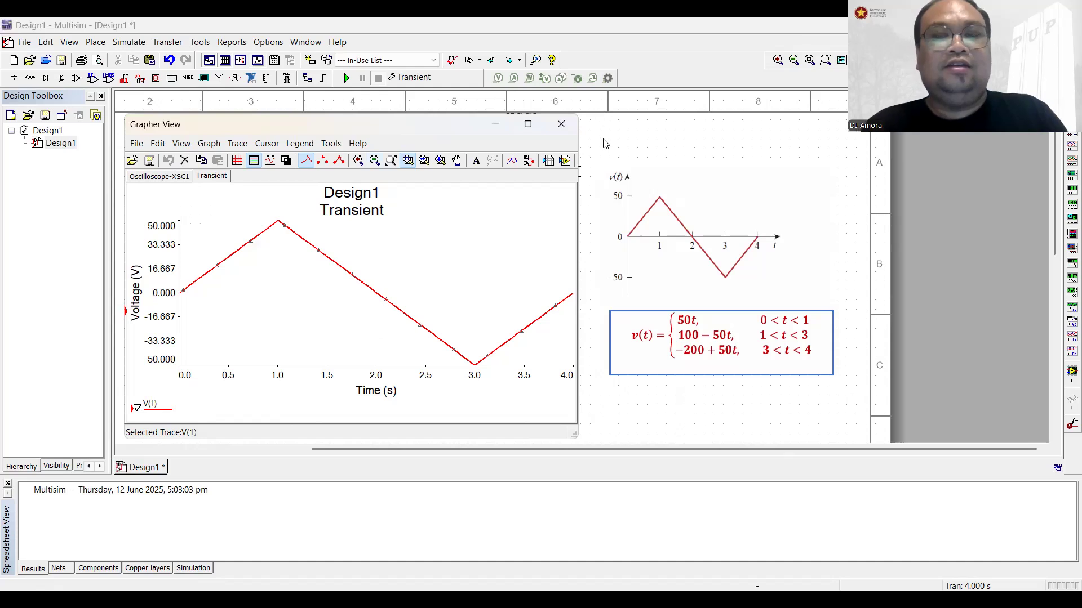
{"action": "left_click", "coordinate": [647, 99]}
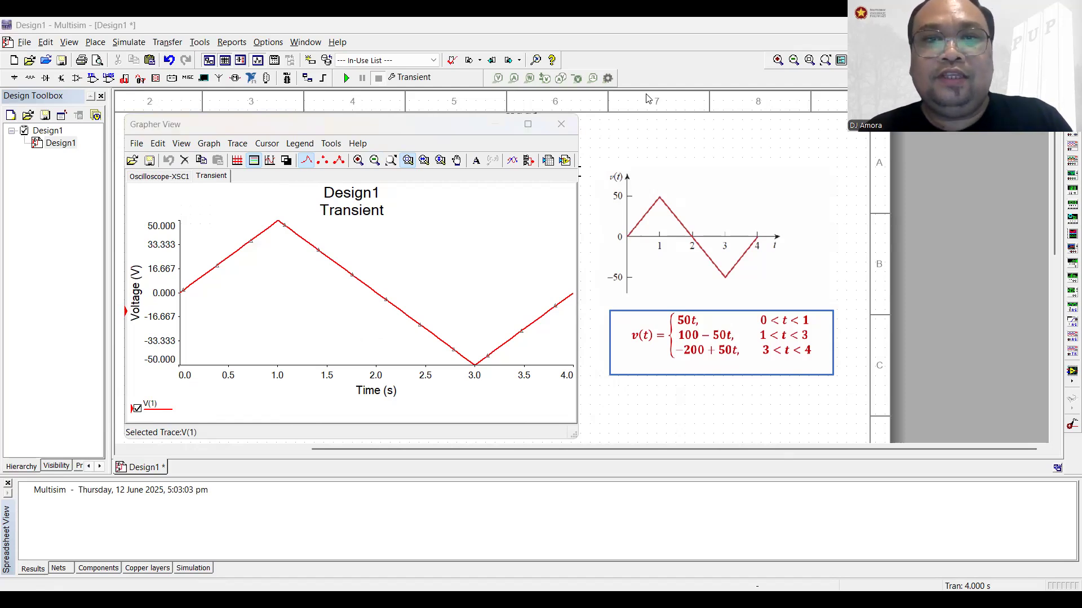